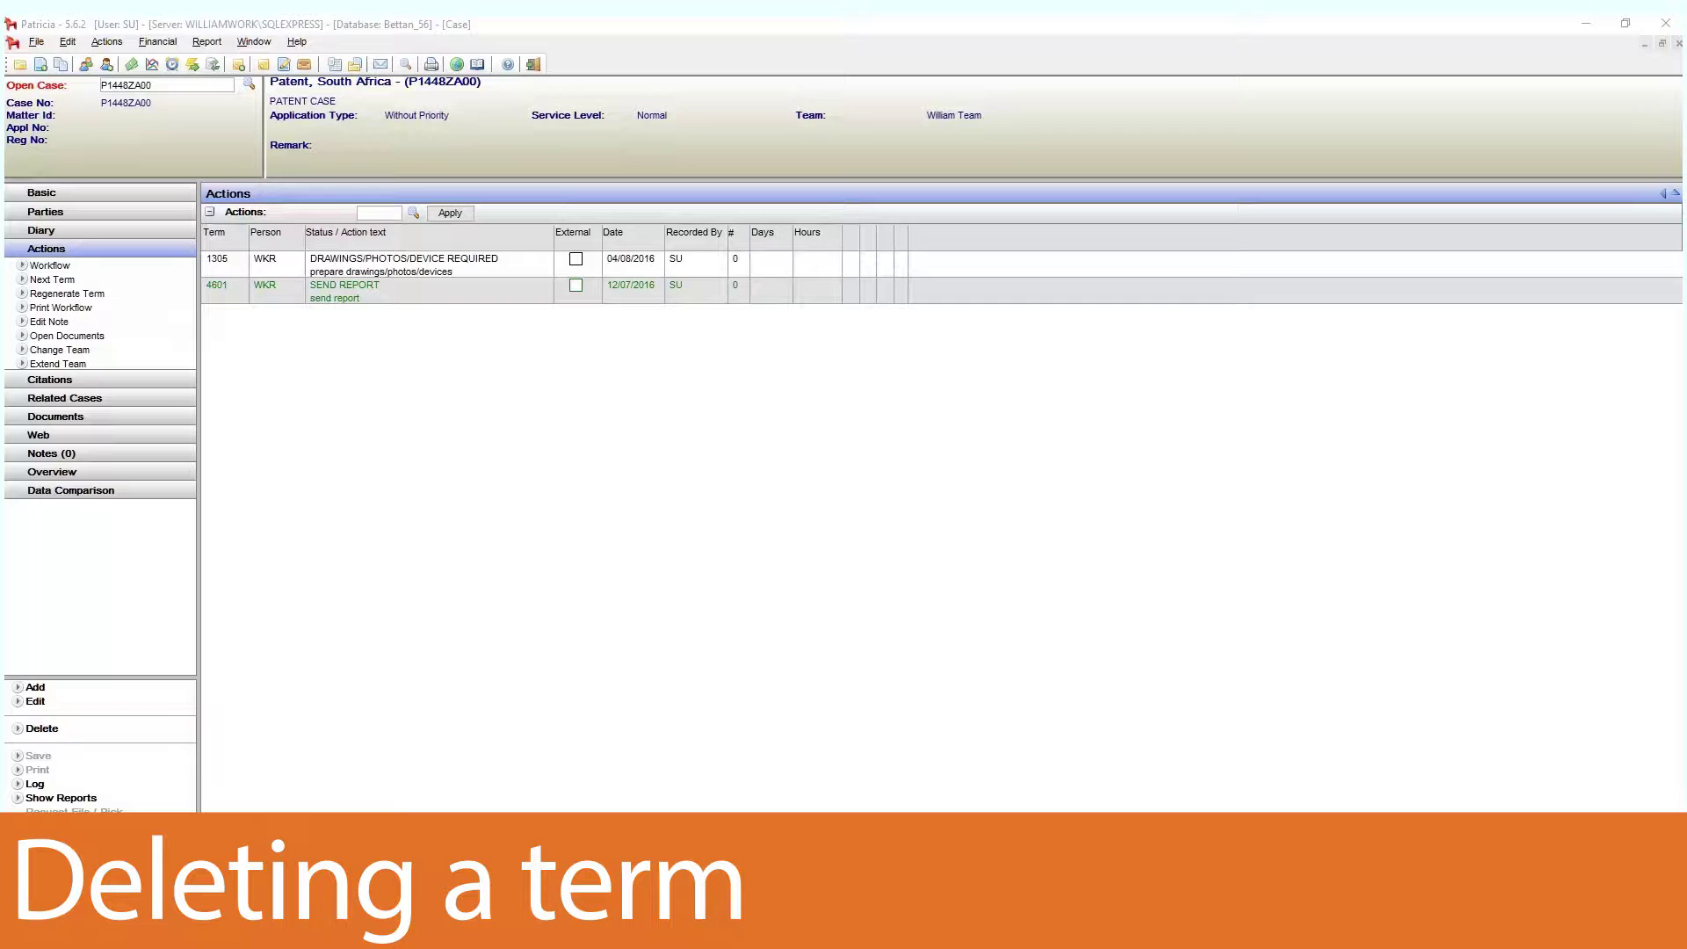
Delete term 4601, SEND REPORT, from the case's actions and accept the deletion
{"action": "right_click", "coordinate": [525, 288]}
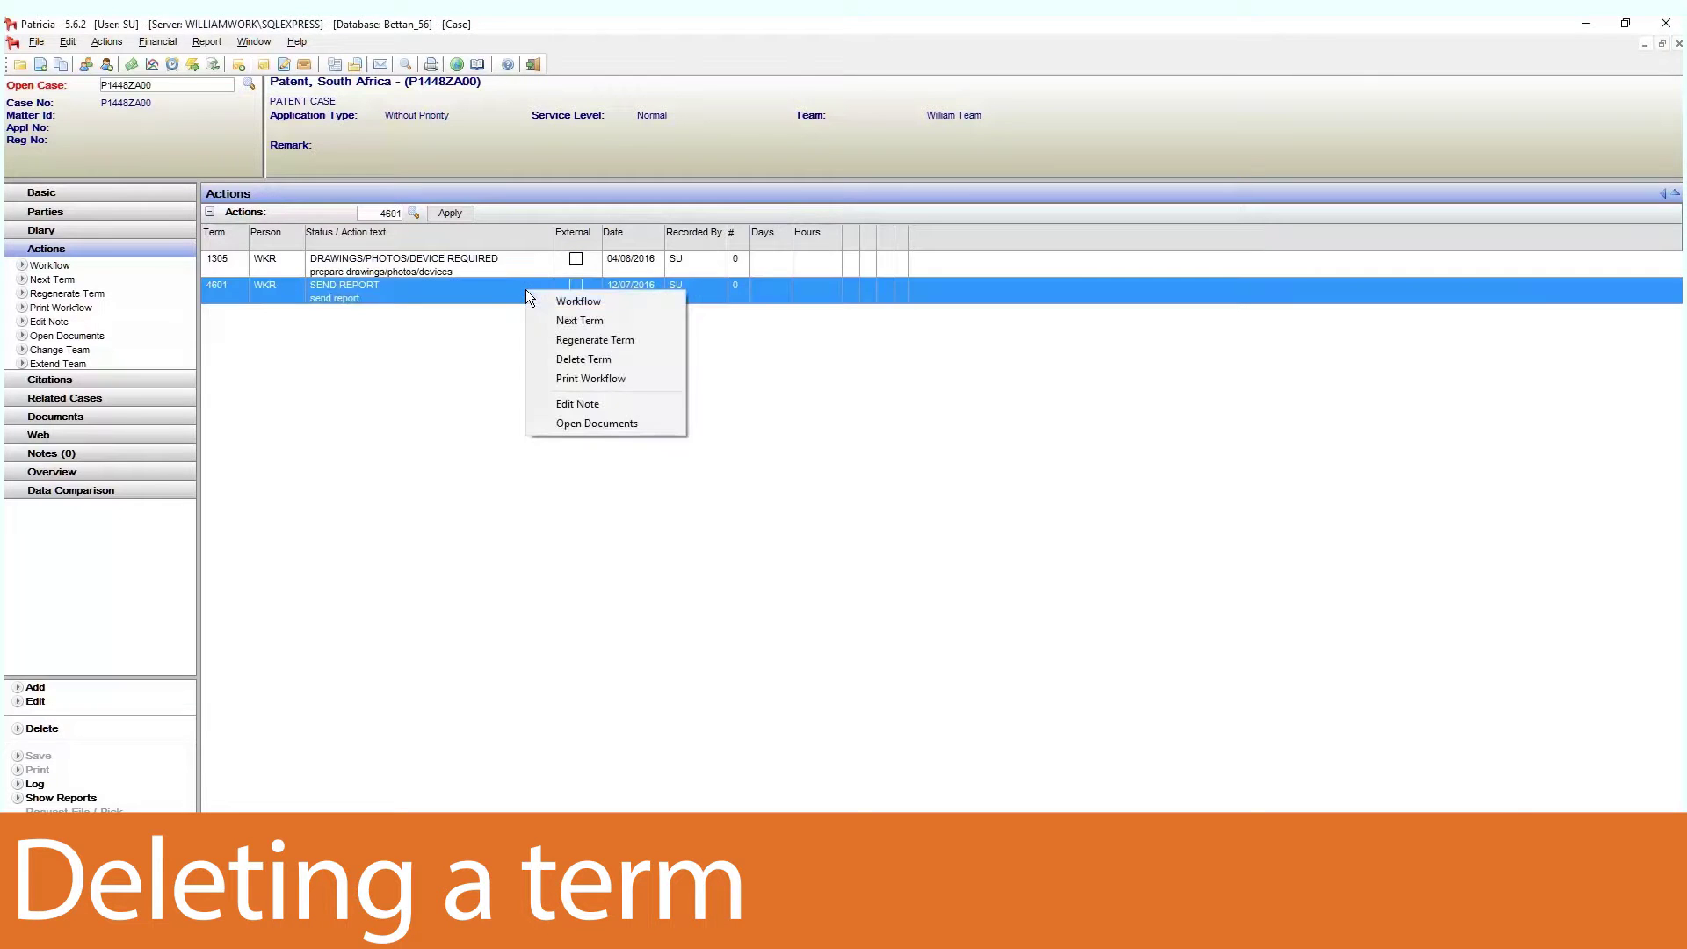
{"action": "left_click", "coordinate": [603, 360]}
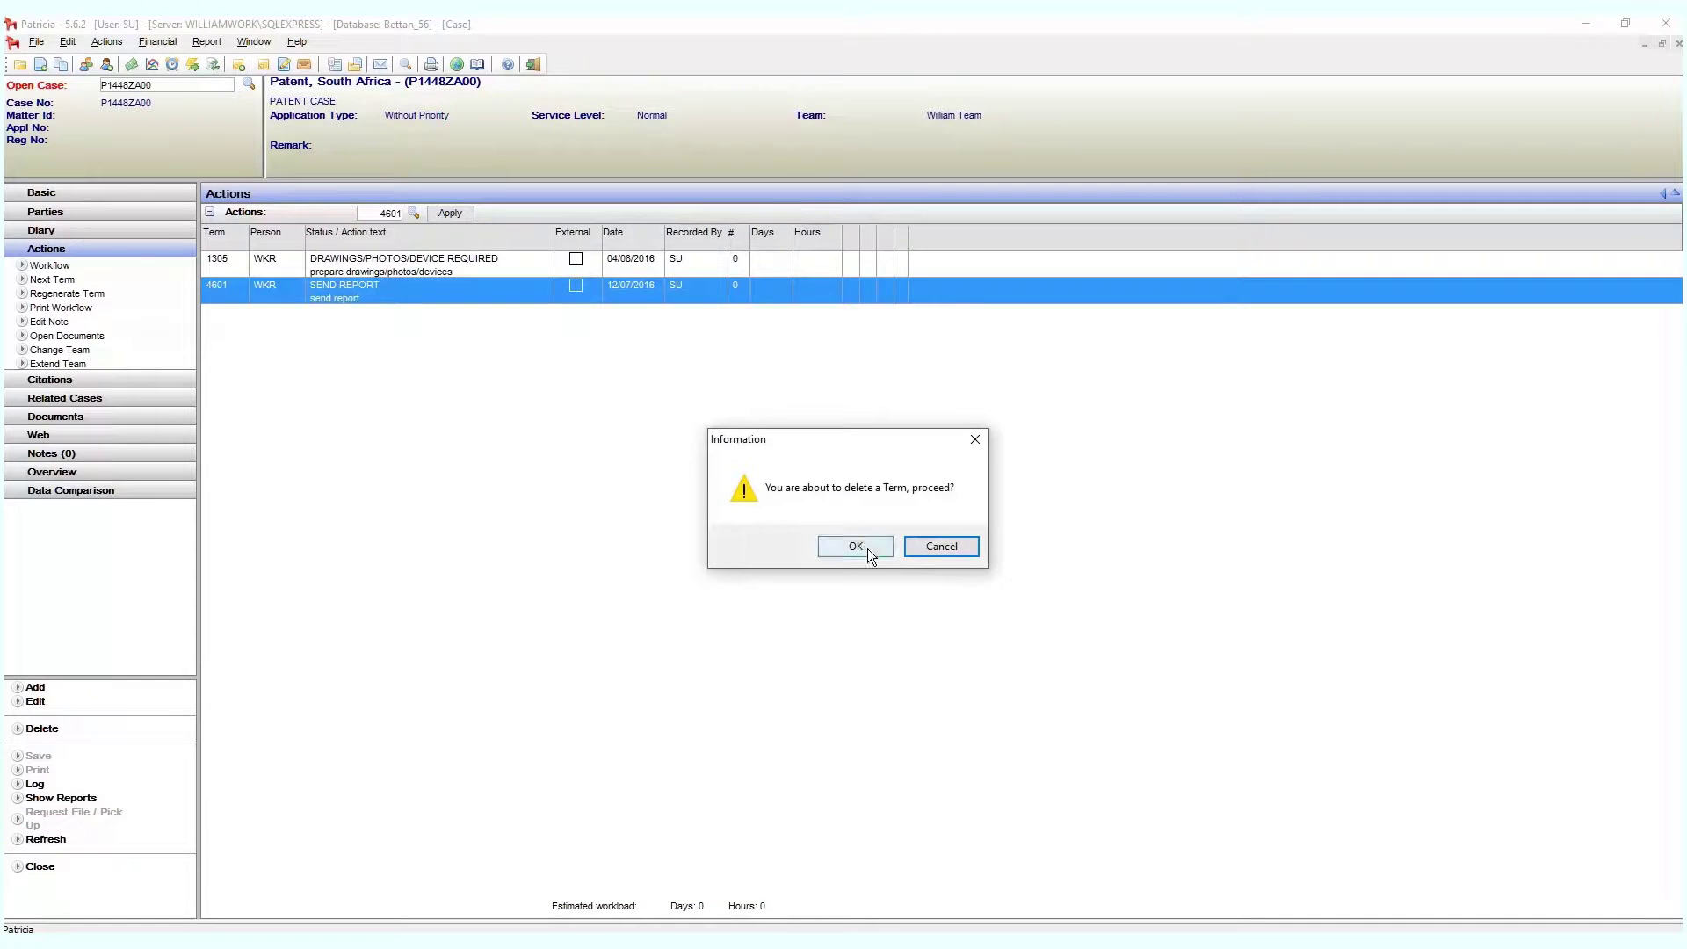
{"action": "left_click", "coordinate": [867, 552]}
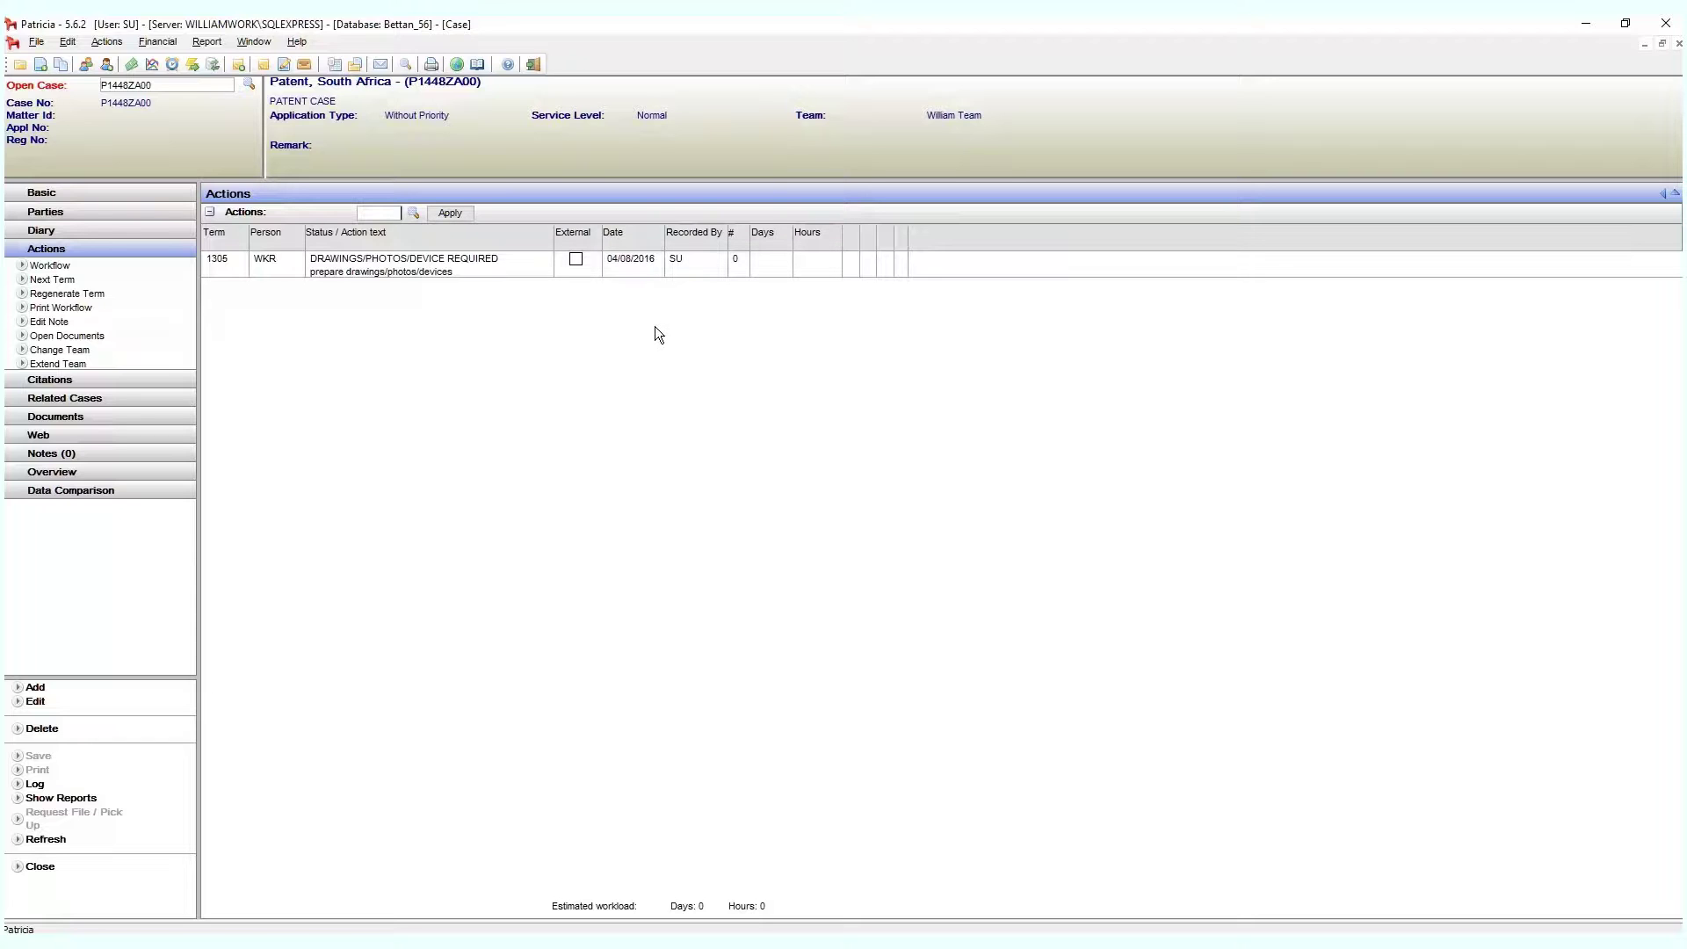
View the workflow of term 1305, DRAWINGS/PHOTOS/DEVICE REQUIRED, and close it
{"action": "double_click", "coordinate": [611, 269]}
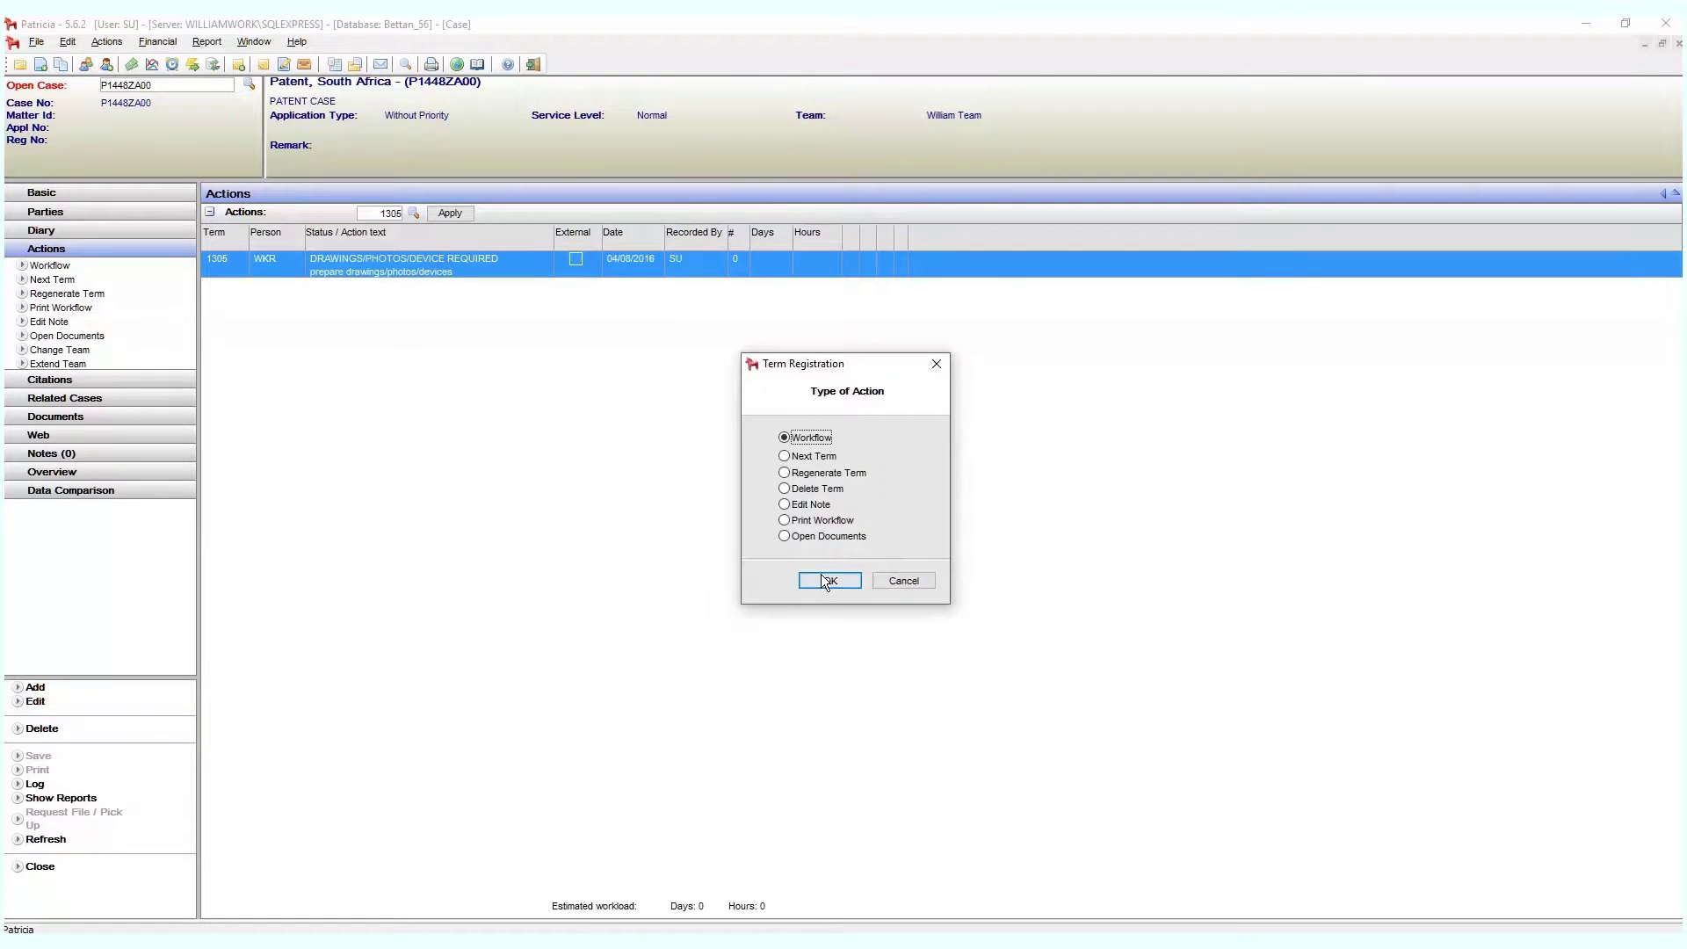
{"action": "left_click", "coordinate": [824, 582]}
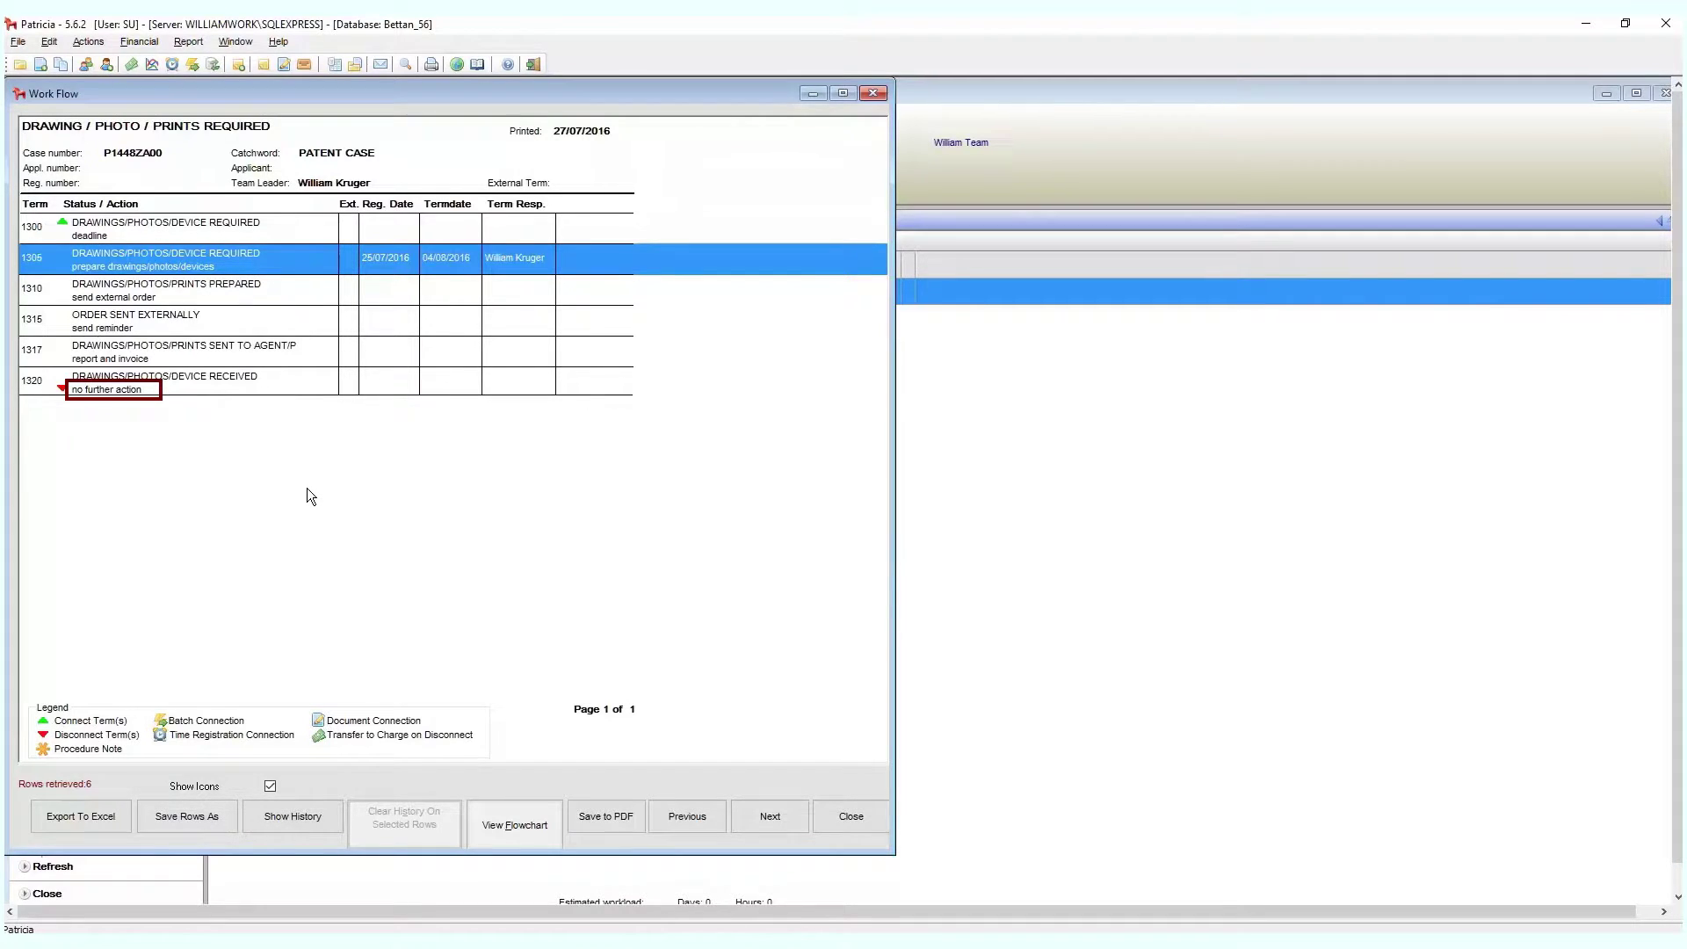
{"action": "left_click", "coordinate": [857, 817]}
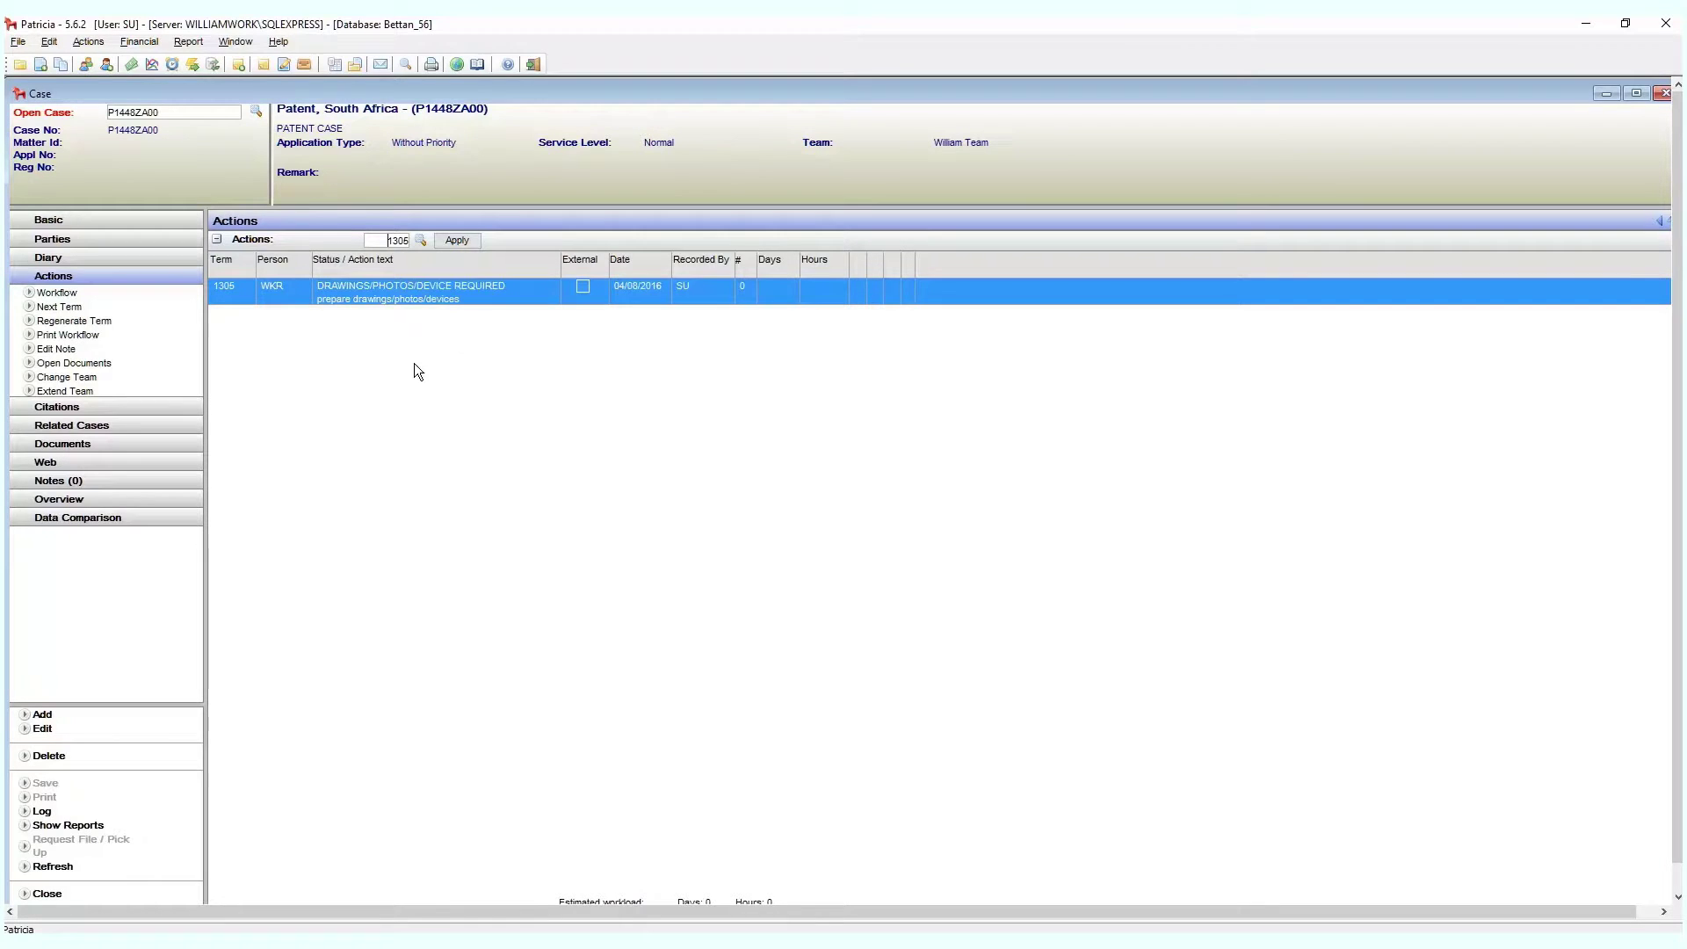
Try the Next Term action on term 1305 with term 1310, DRAWINGS/PHOTOS/PRINTS PREPARED, and cancel the registration
{"action": "right_click", "coordinate": [448, 292]}
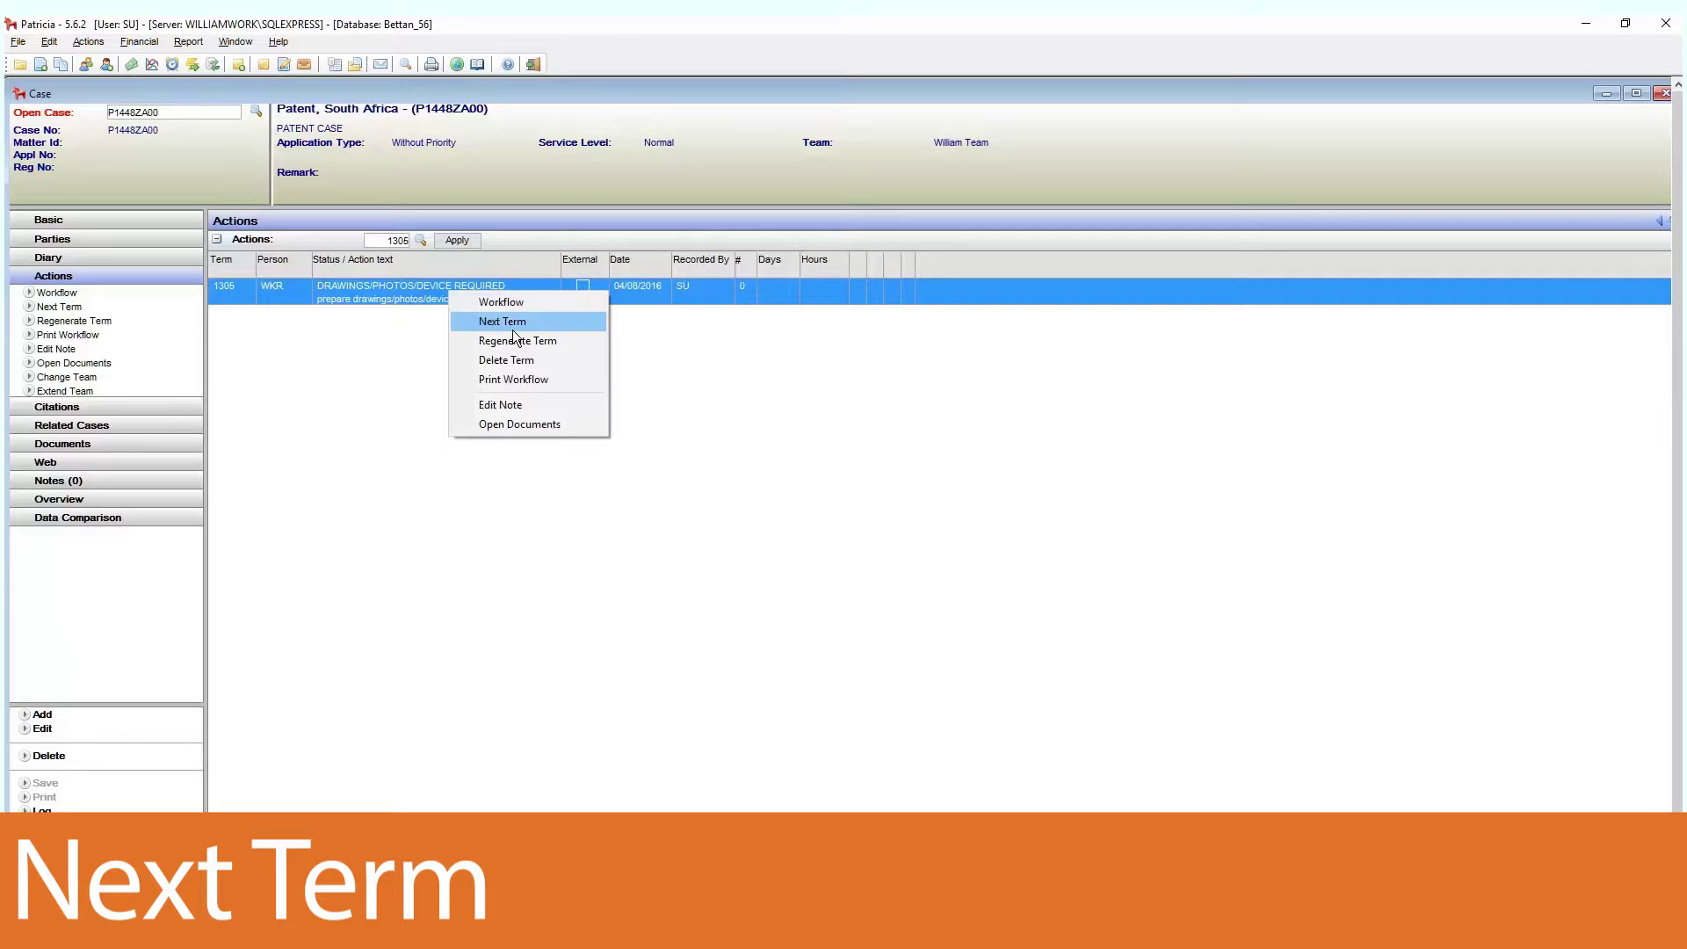
{"action": "left_click", "coordinate": [520, 323]}
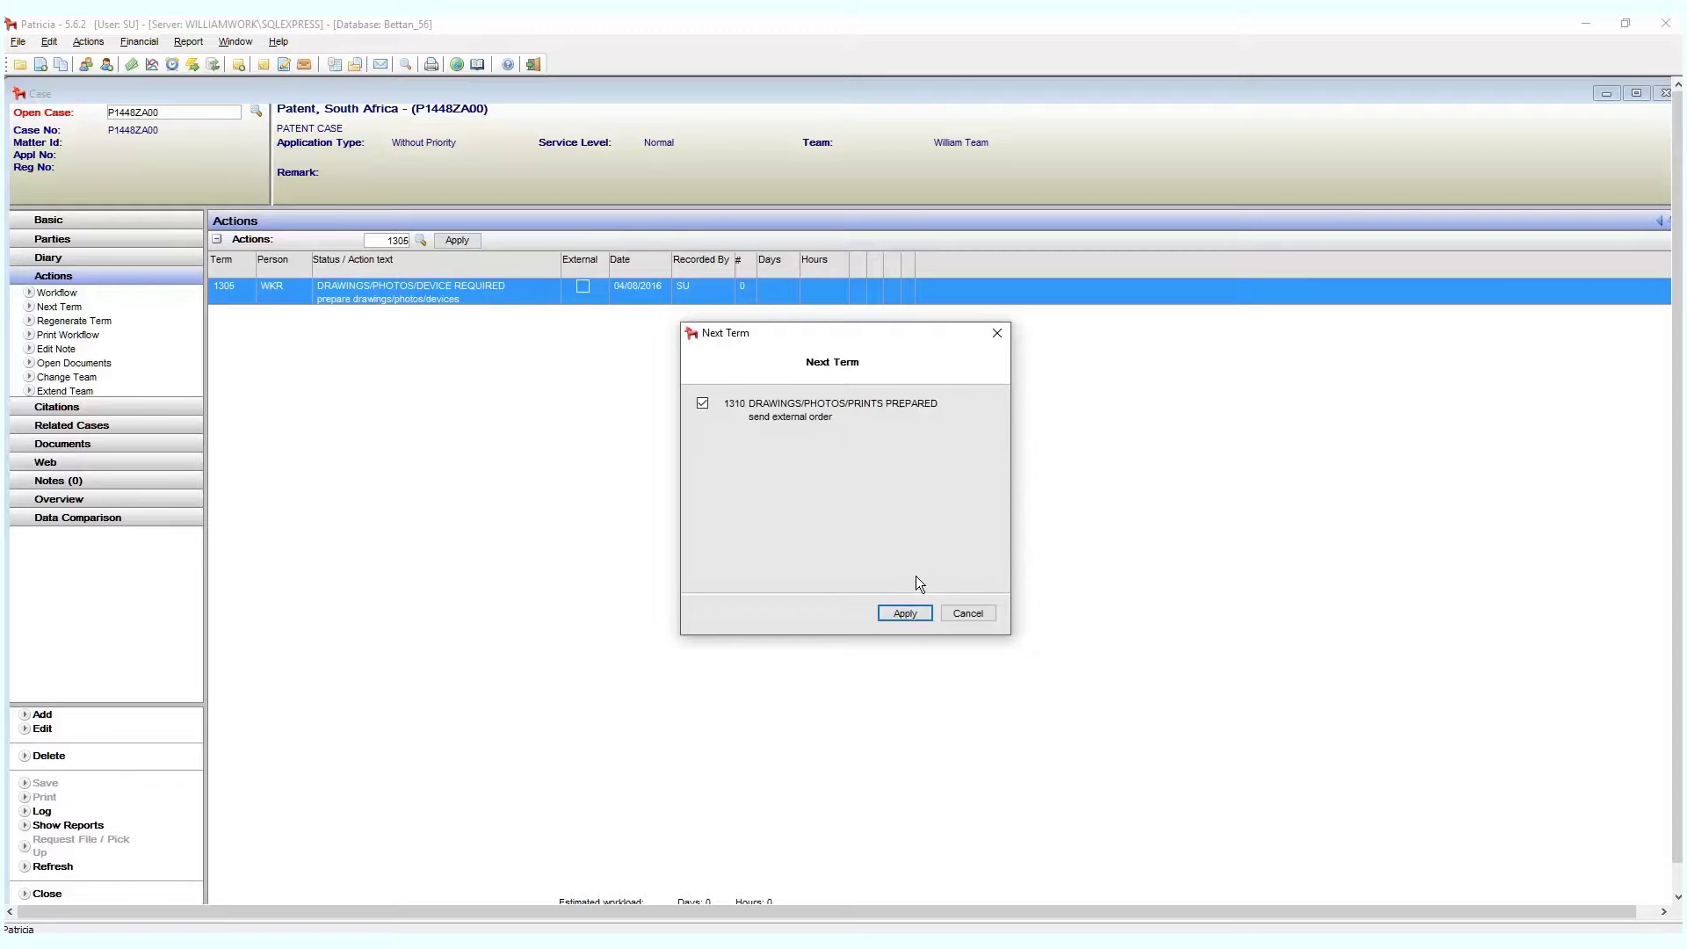
{"action": "left_click", "coordinate": [905, 614]}
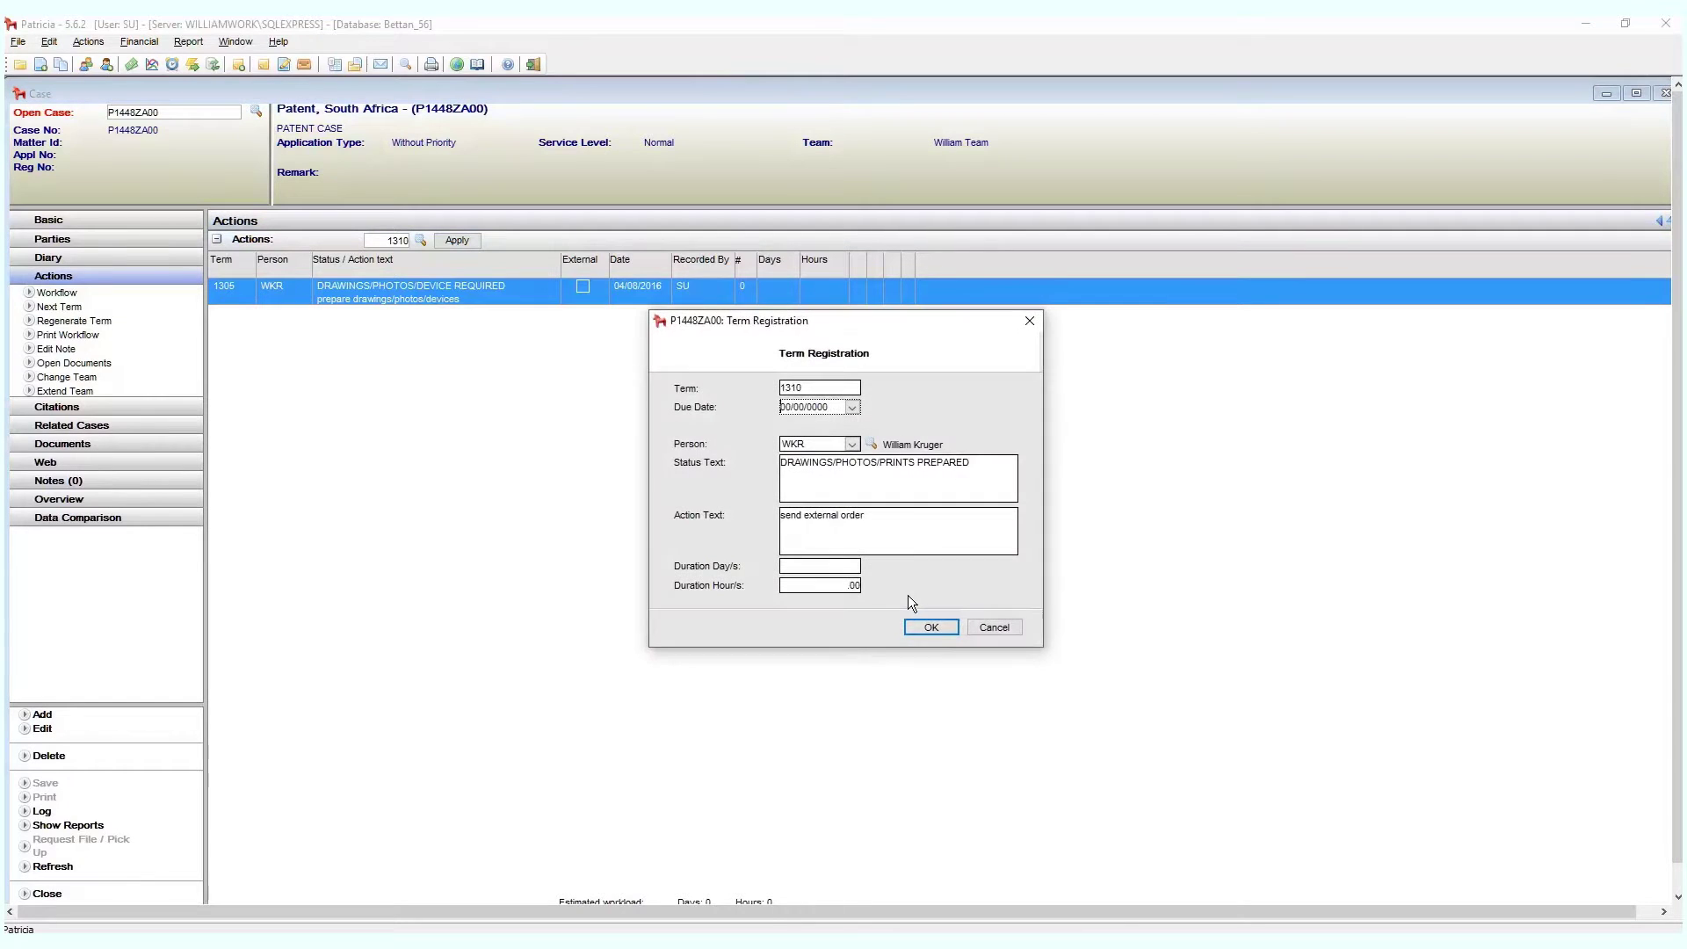
{"action": "left_click", "coordinate": [994, 631]}
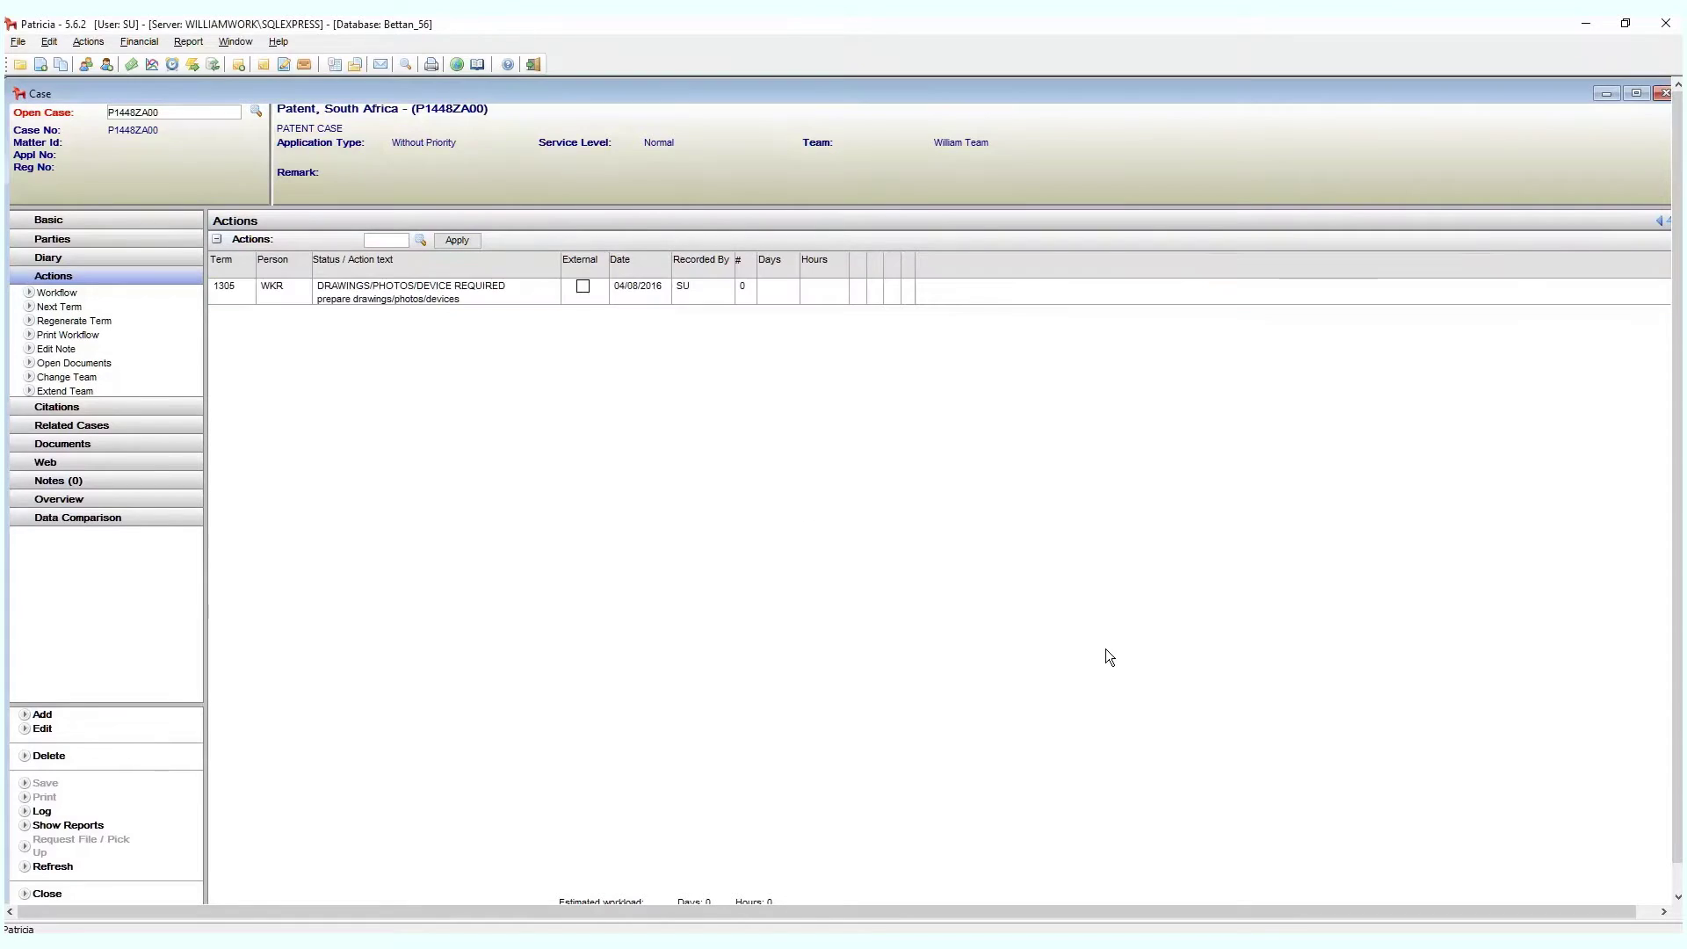
Add the note "This is a note" to term 1305, save it and close the note
{"action": "right_click", "coordinate": [629, 288]}
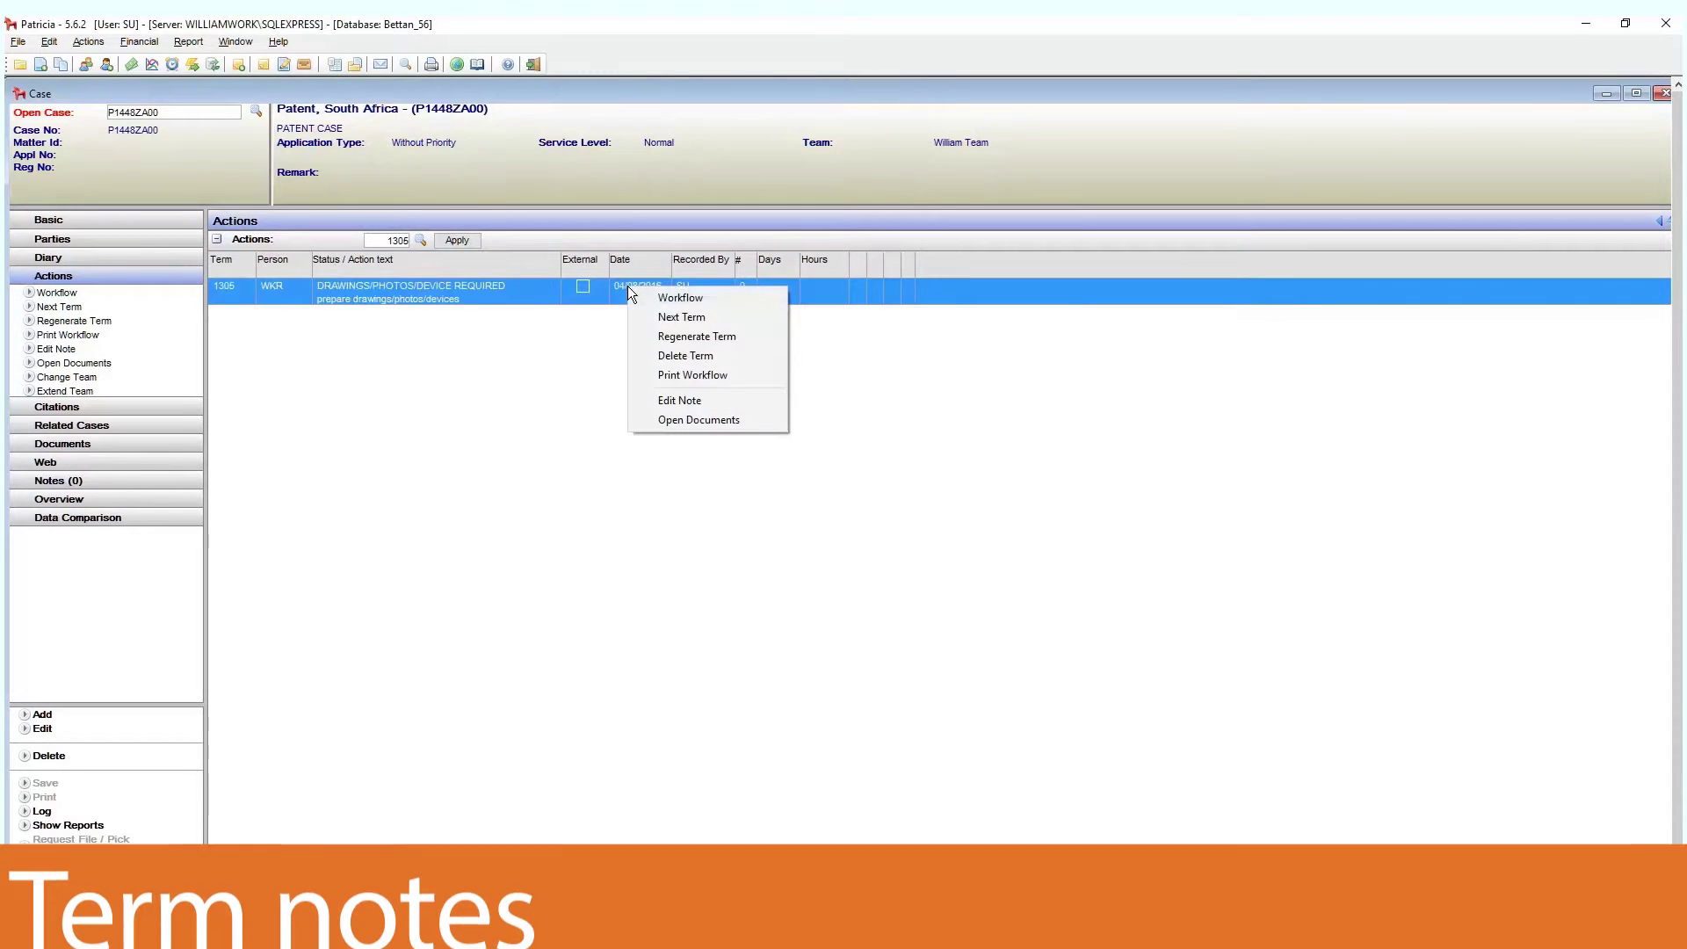
{"action": "left_click", "coordinate": [699, 406]}
{"action": "type", "text": "This is a note"}
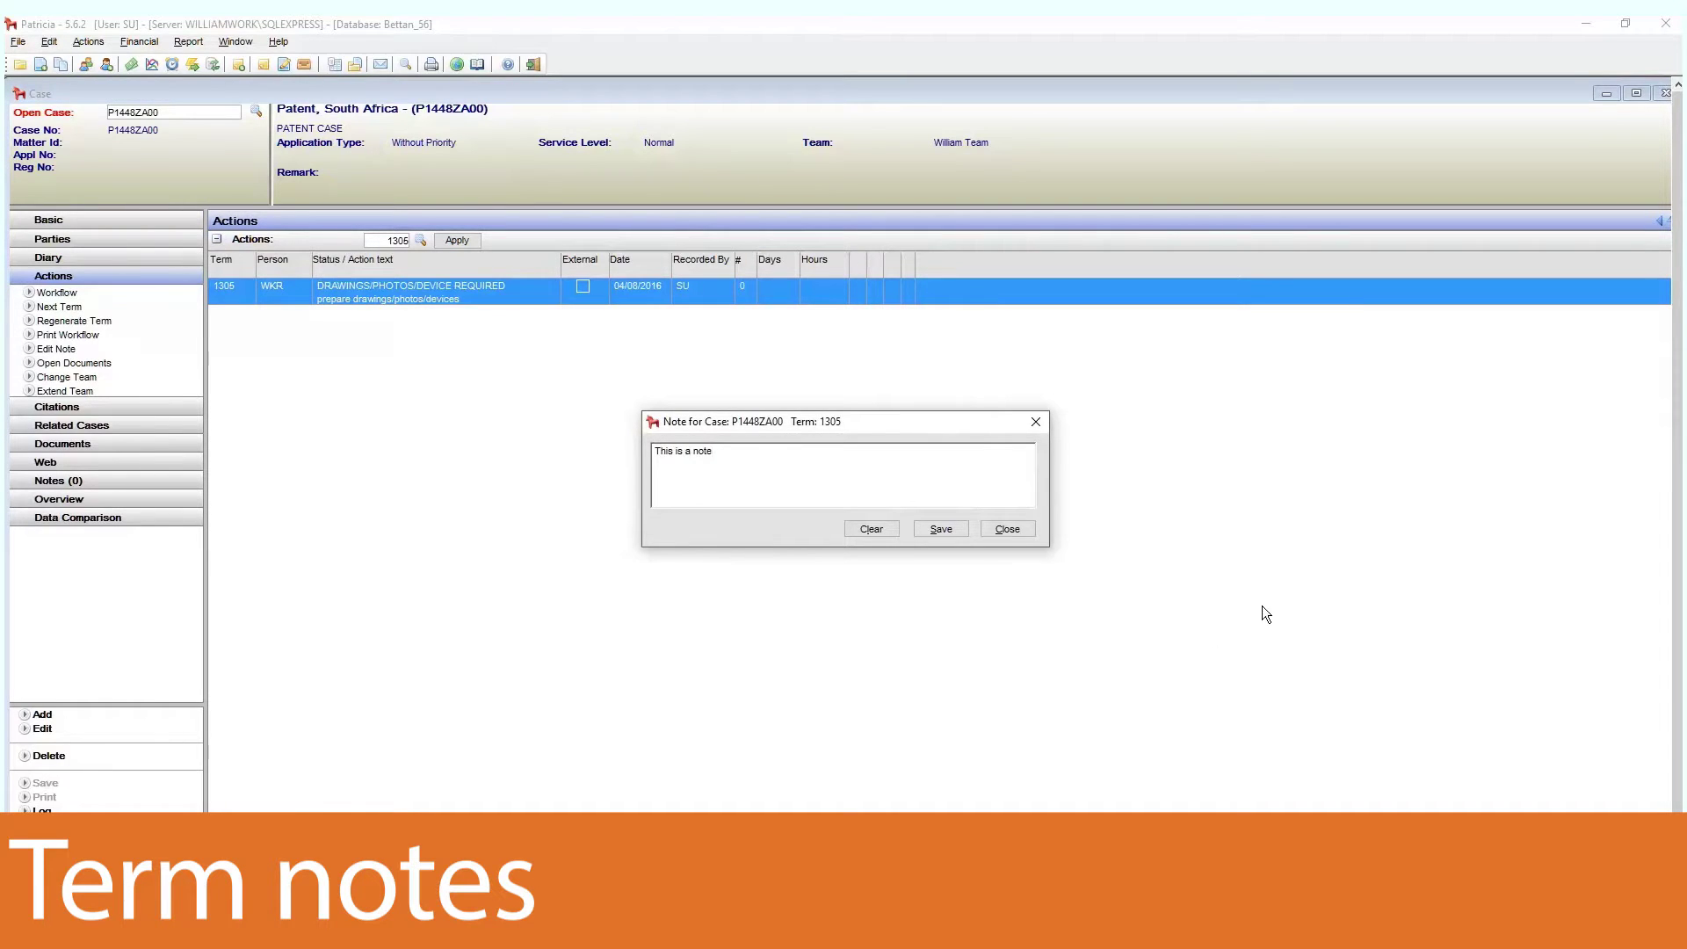
{"action": "left_click", "coordinate": [941, 529]}
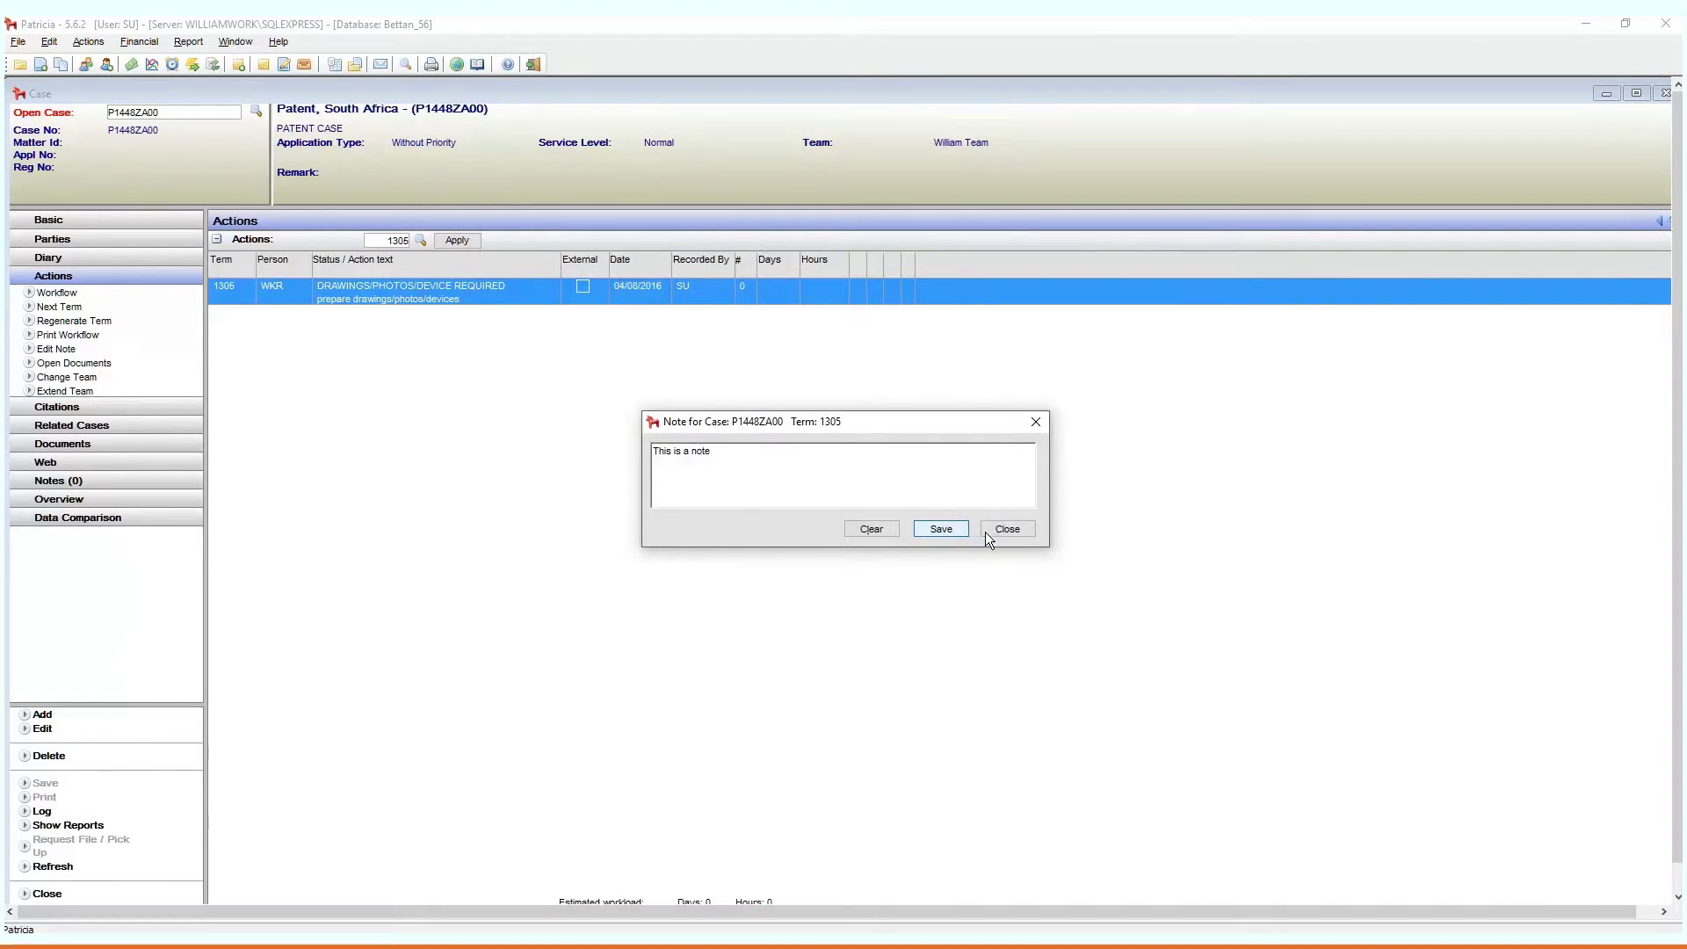
{"action": "left_click", "coordinate": [1007, 529]}
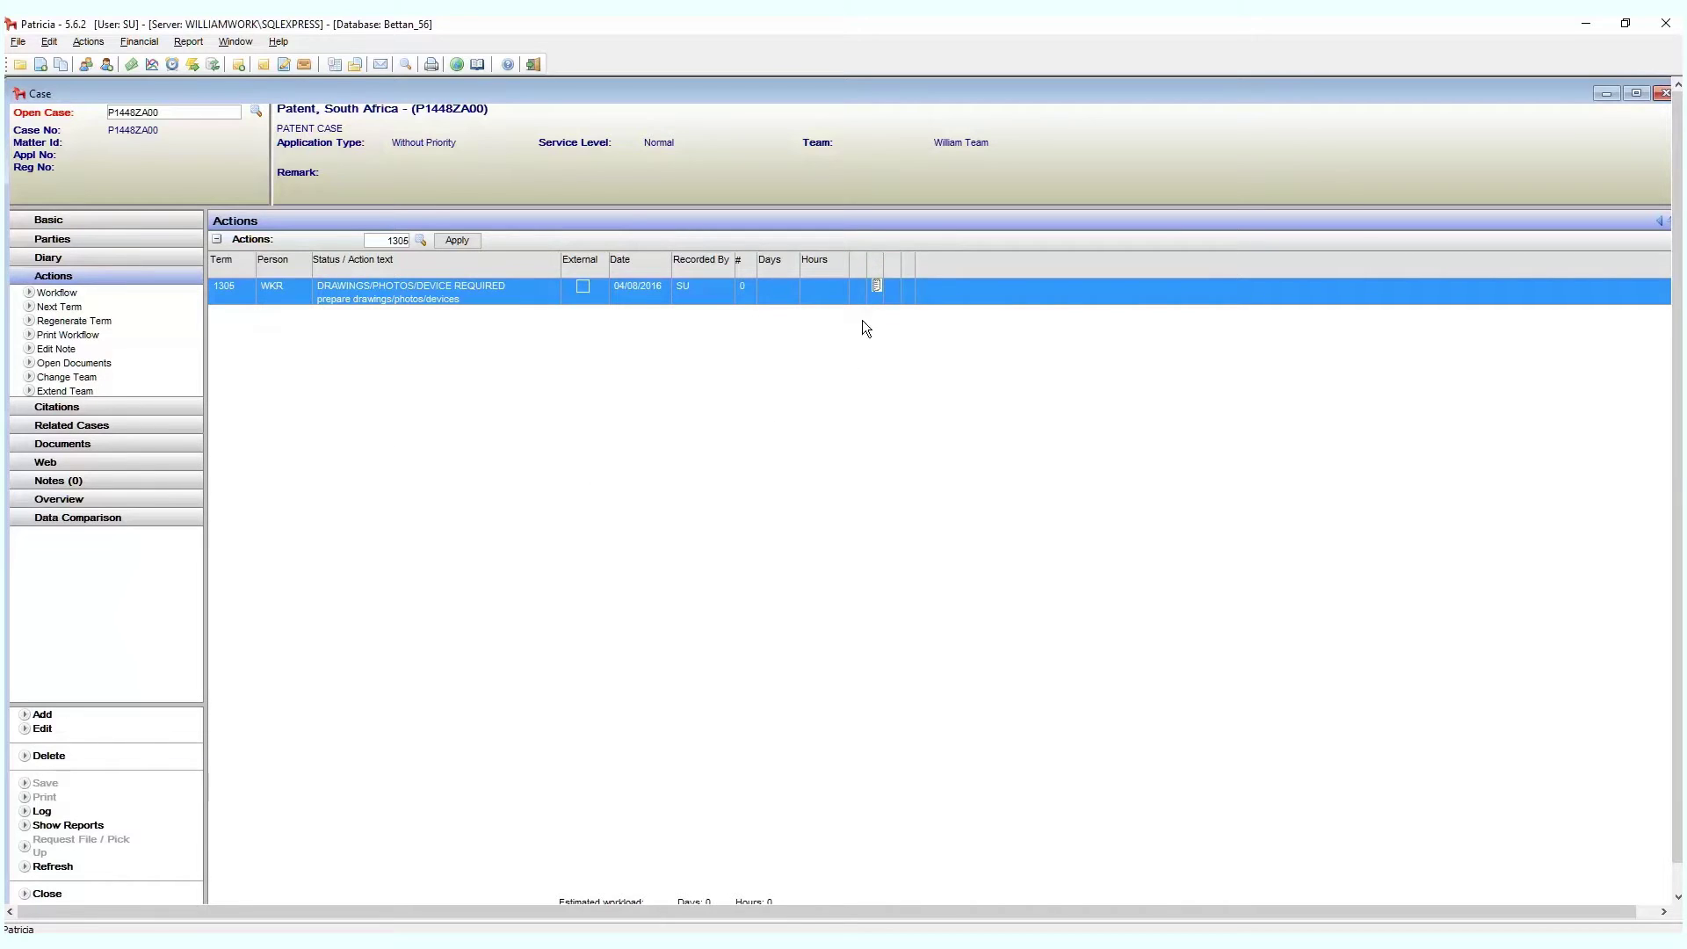
Reopen the note on term 1305, delete its last four characters and save the edit
{"action": "right_click", "coordinate": [877, 283]}
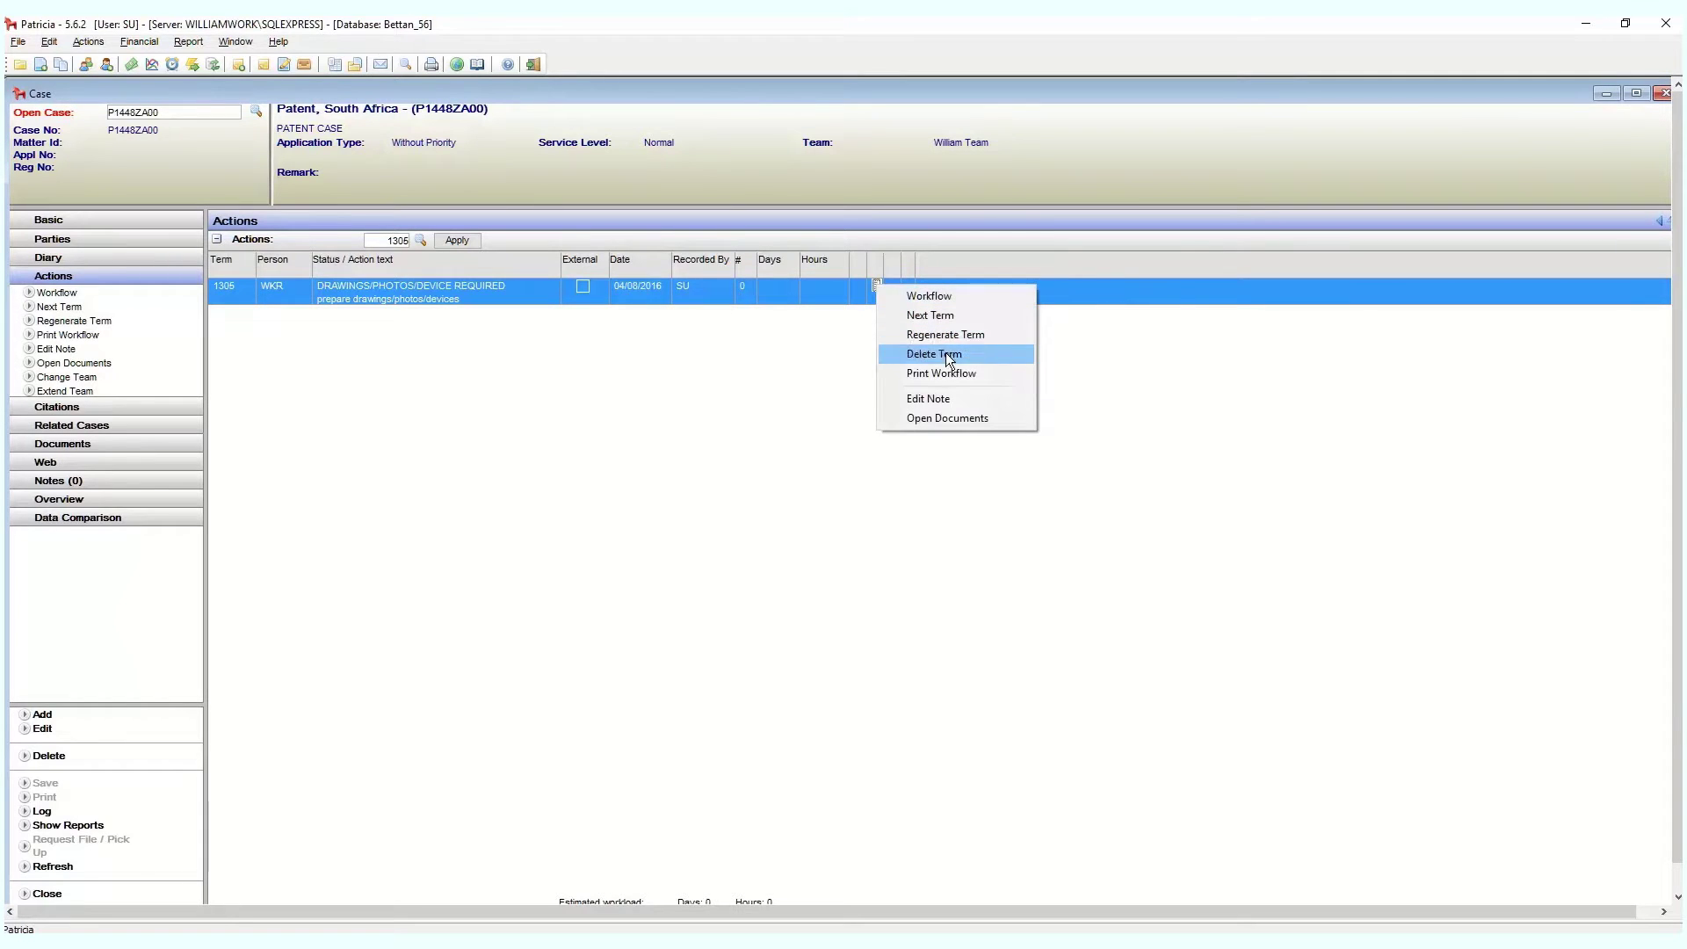
{"action": "left_click", "coordinate": [961, 400]}
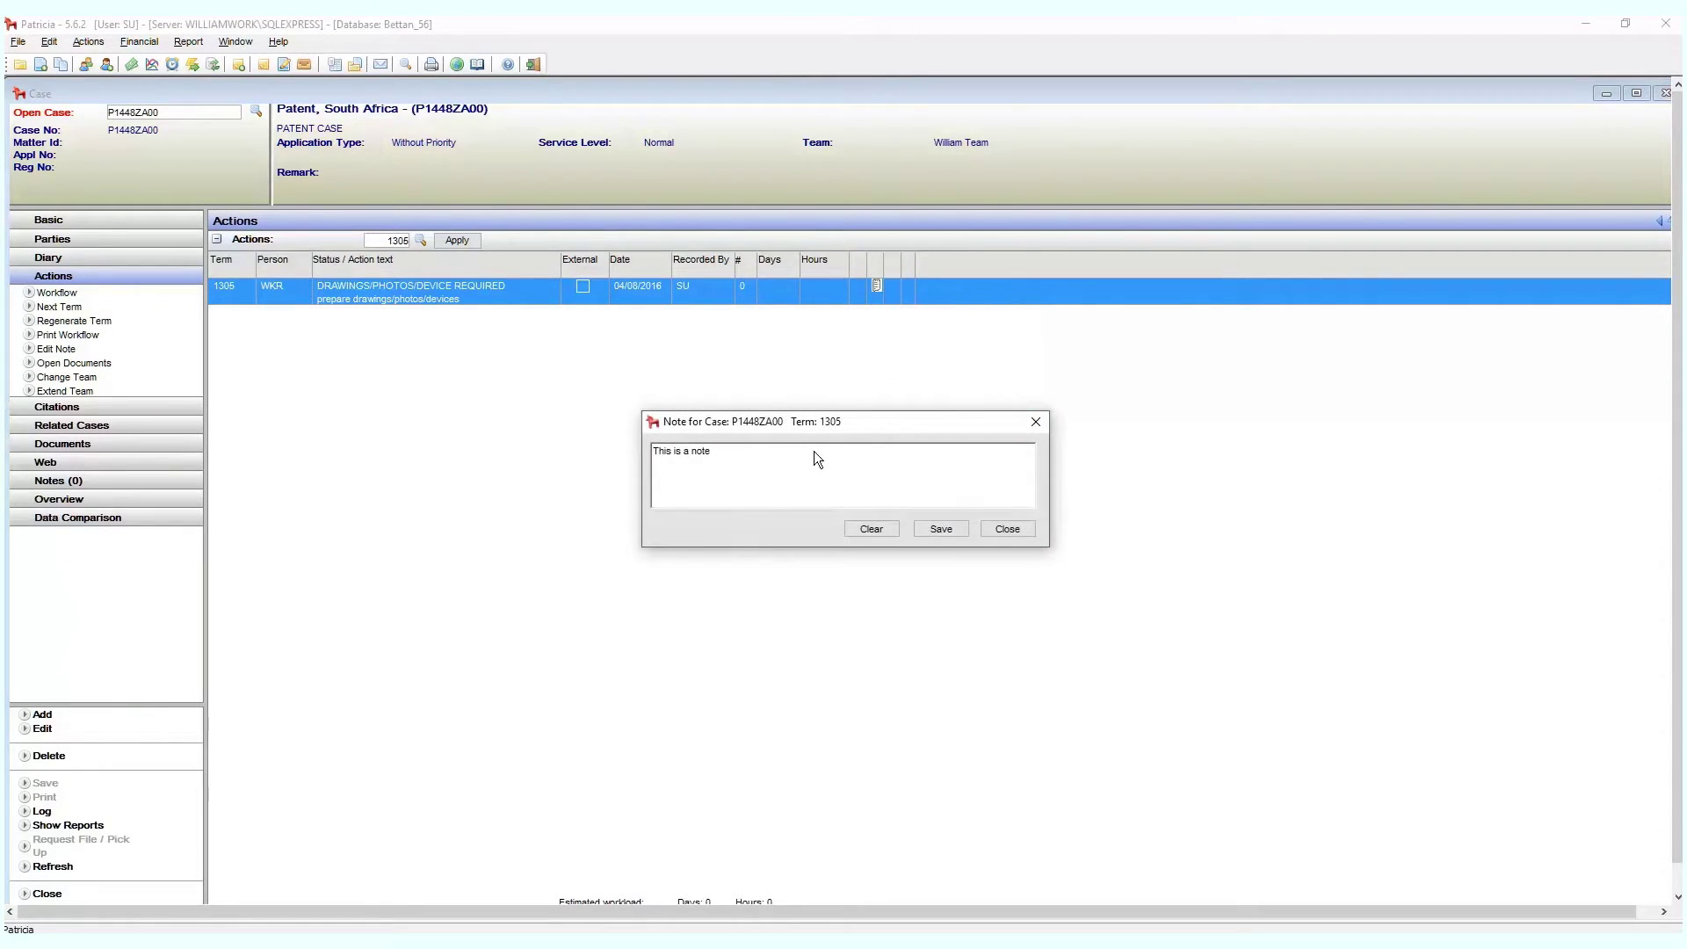
{"action": "left_click", "coordinate": [755, 470]}
{"action": "key", "text": "BackSpace"}
{"action": "key", "text": "BackSpace"}
{"action": "key", "text": "BackSpace"}
{"action": "key", "text": "BackSpace"}
{"action": "left_click", "coordinate": [960, 531]}
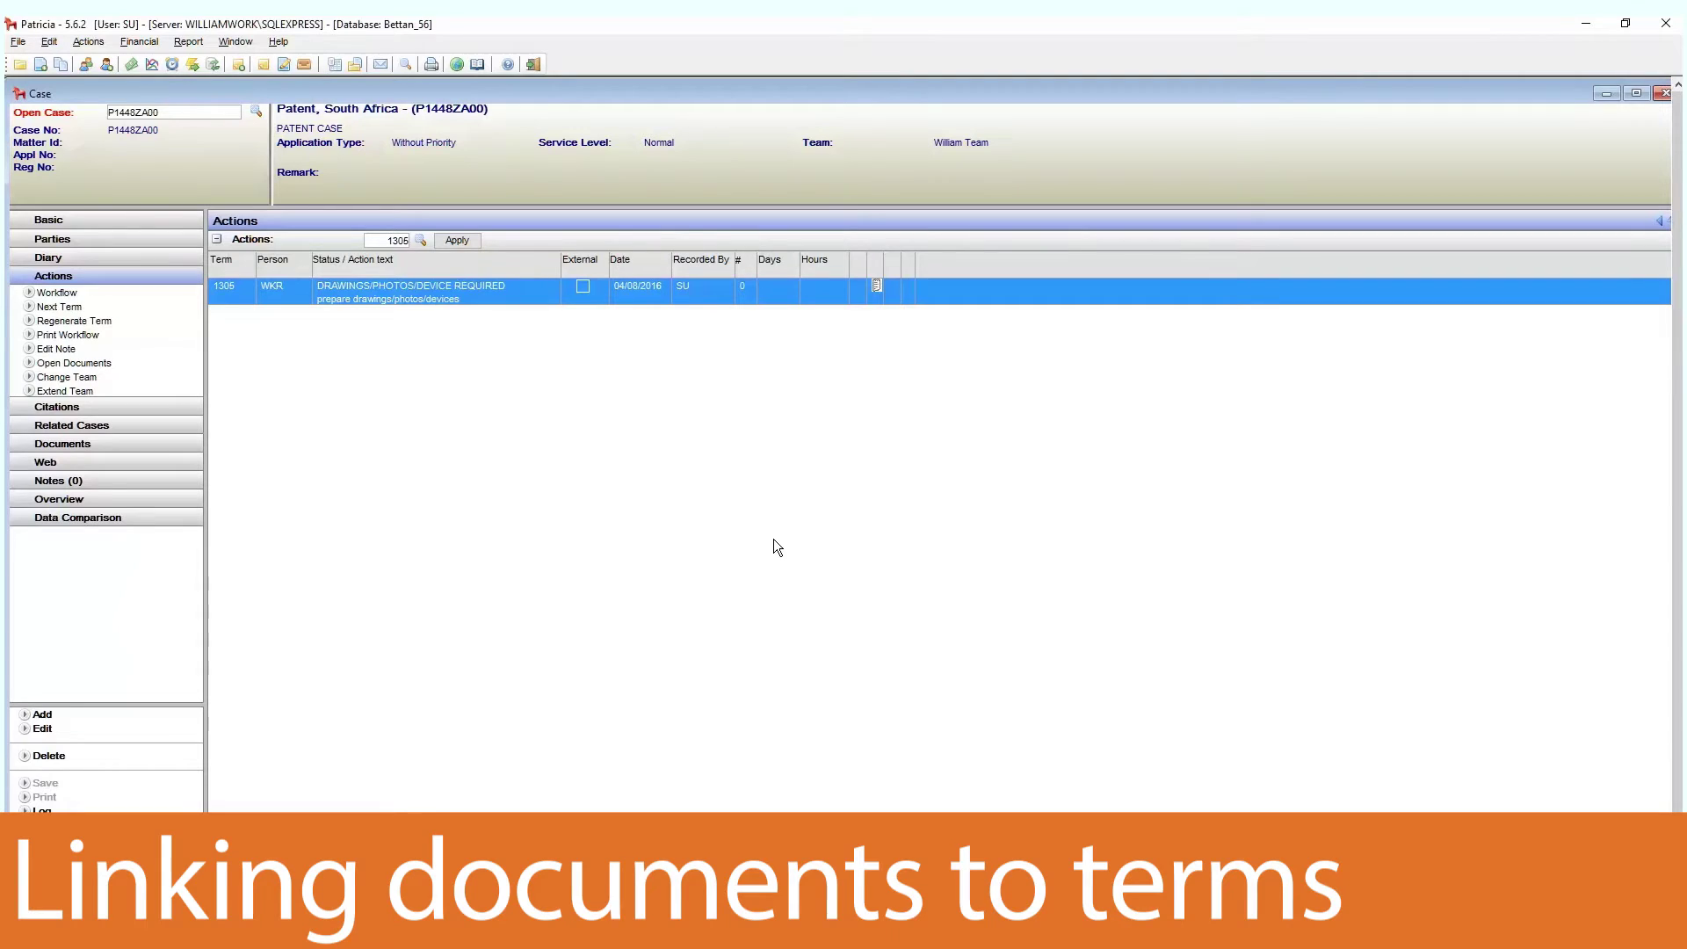
Attach the case document P03_VID15.pdf to term 1305
{"action": "left_click", "coordinate": [172, 443]}
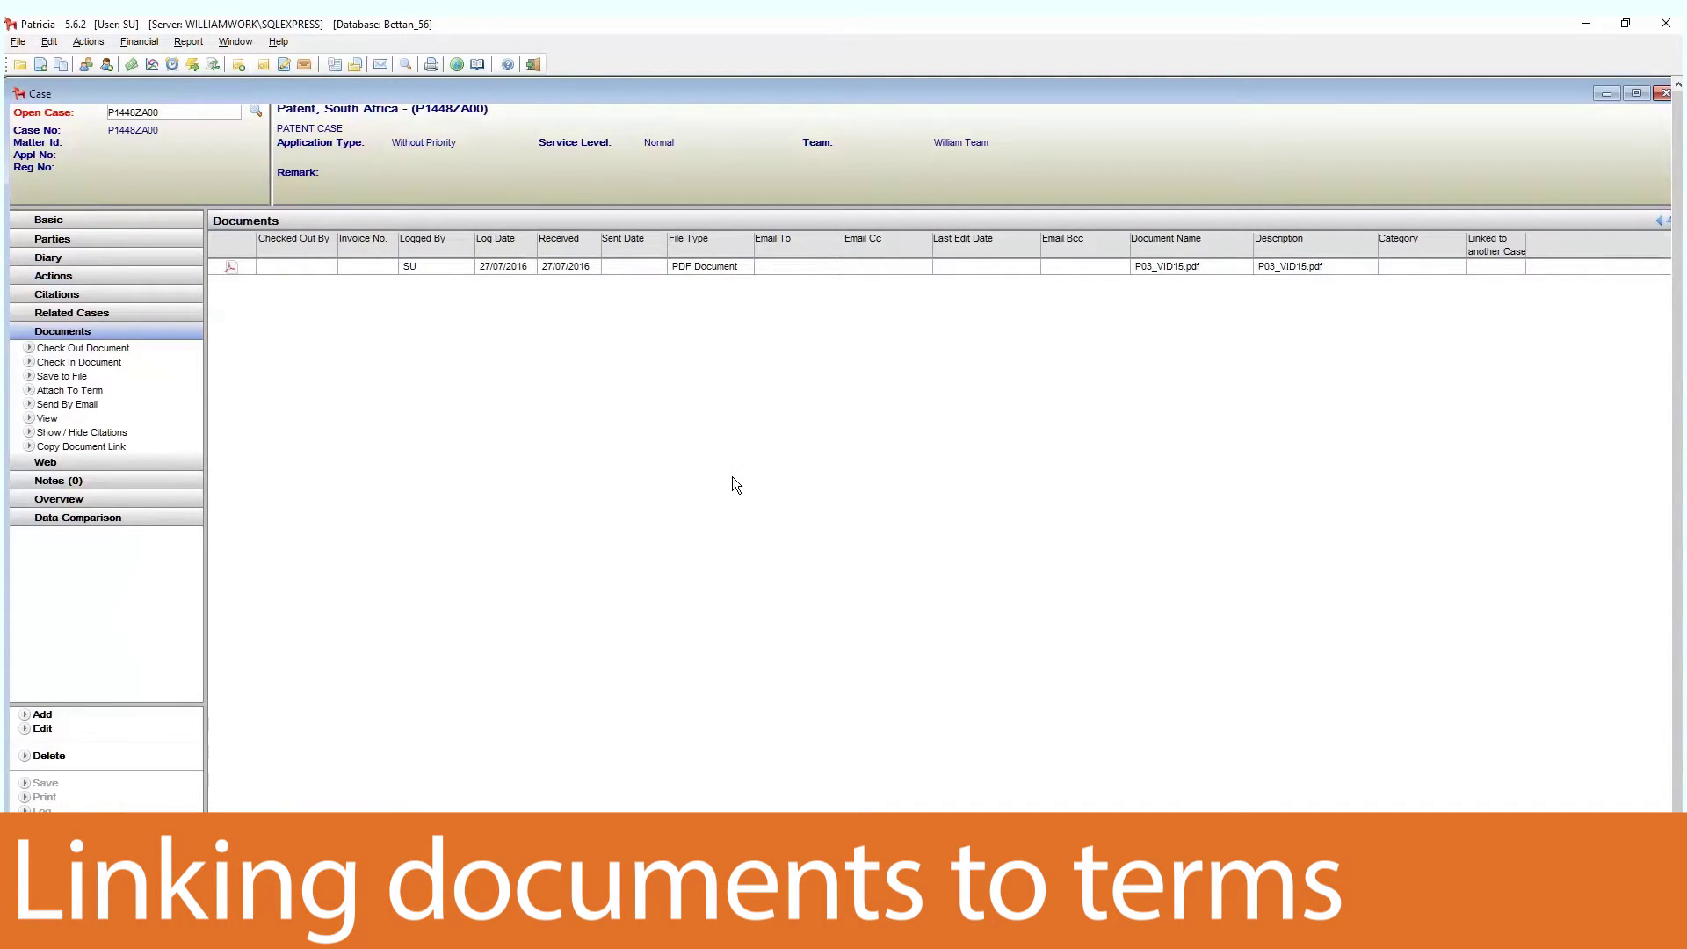
{"action": "left_click", "coordinate": [747, 269]}
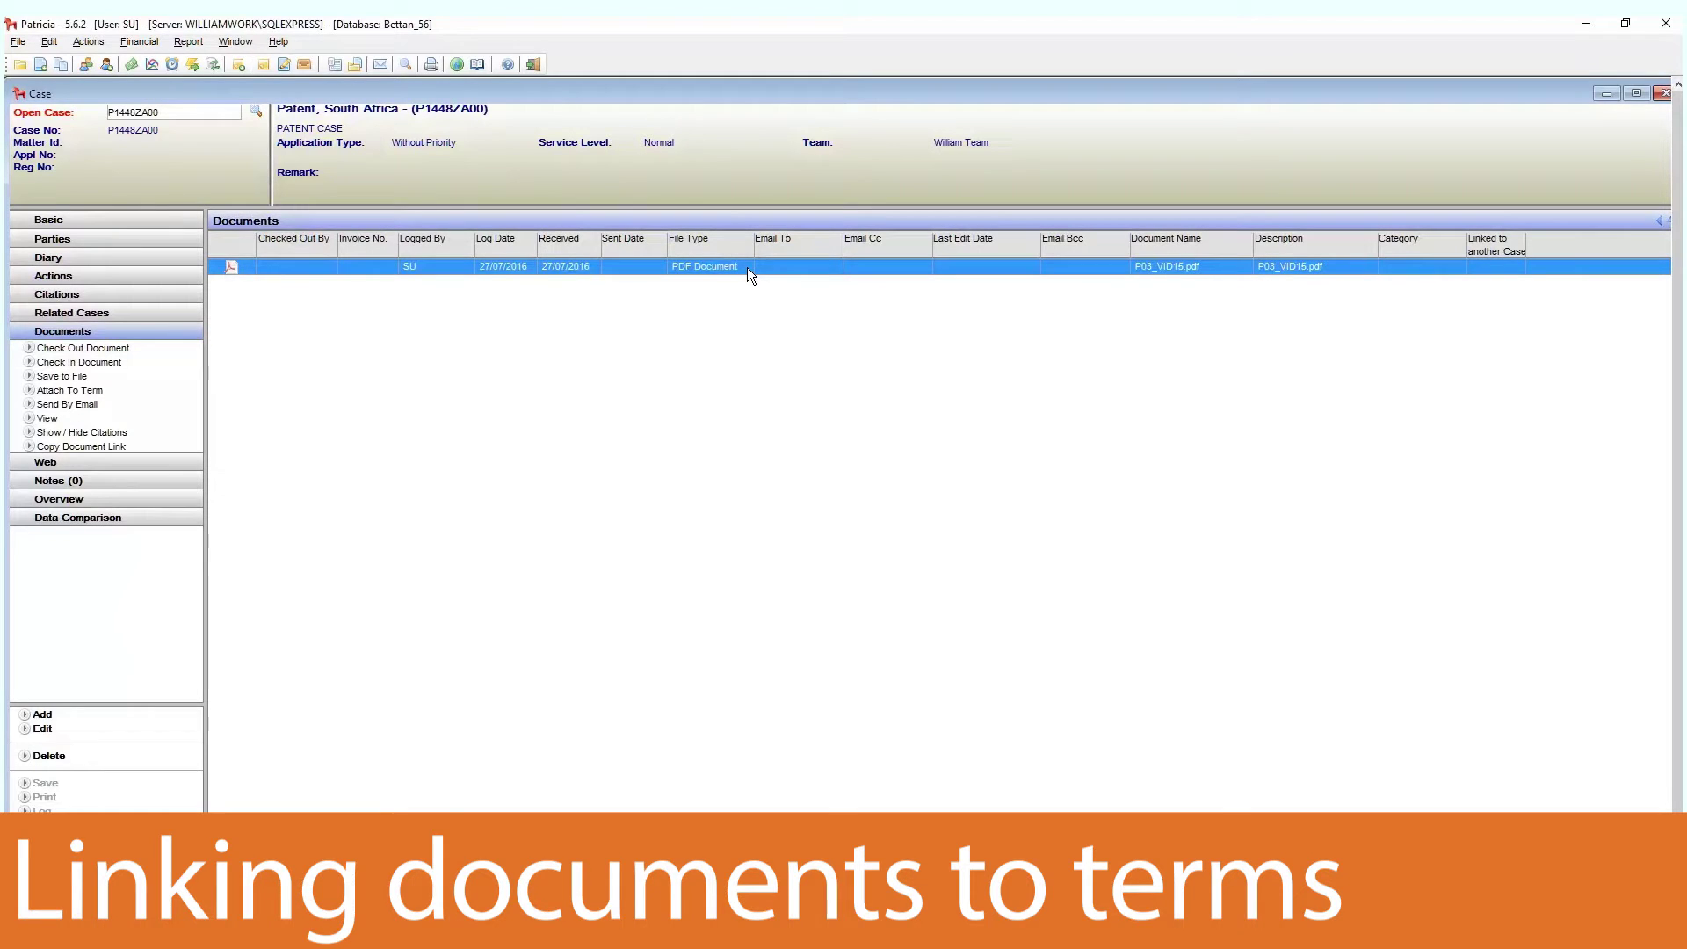
{"action": "right_click", "coordinate": [747, 267]}
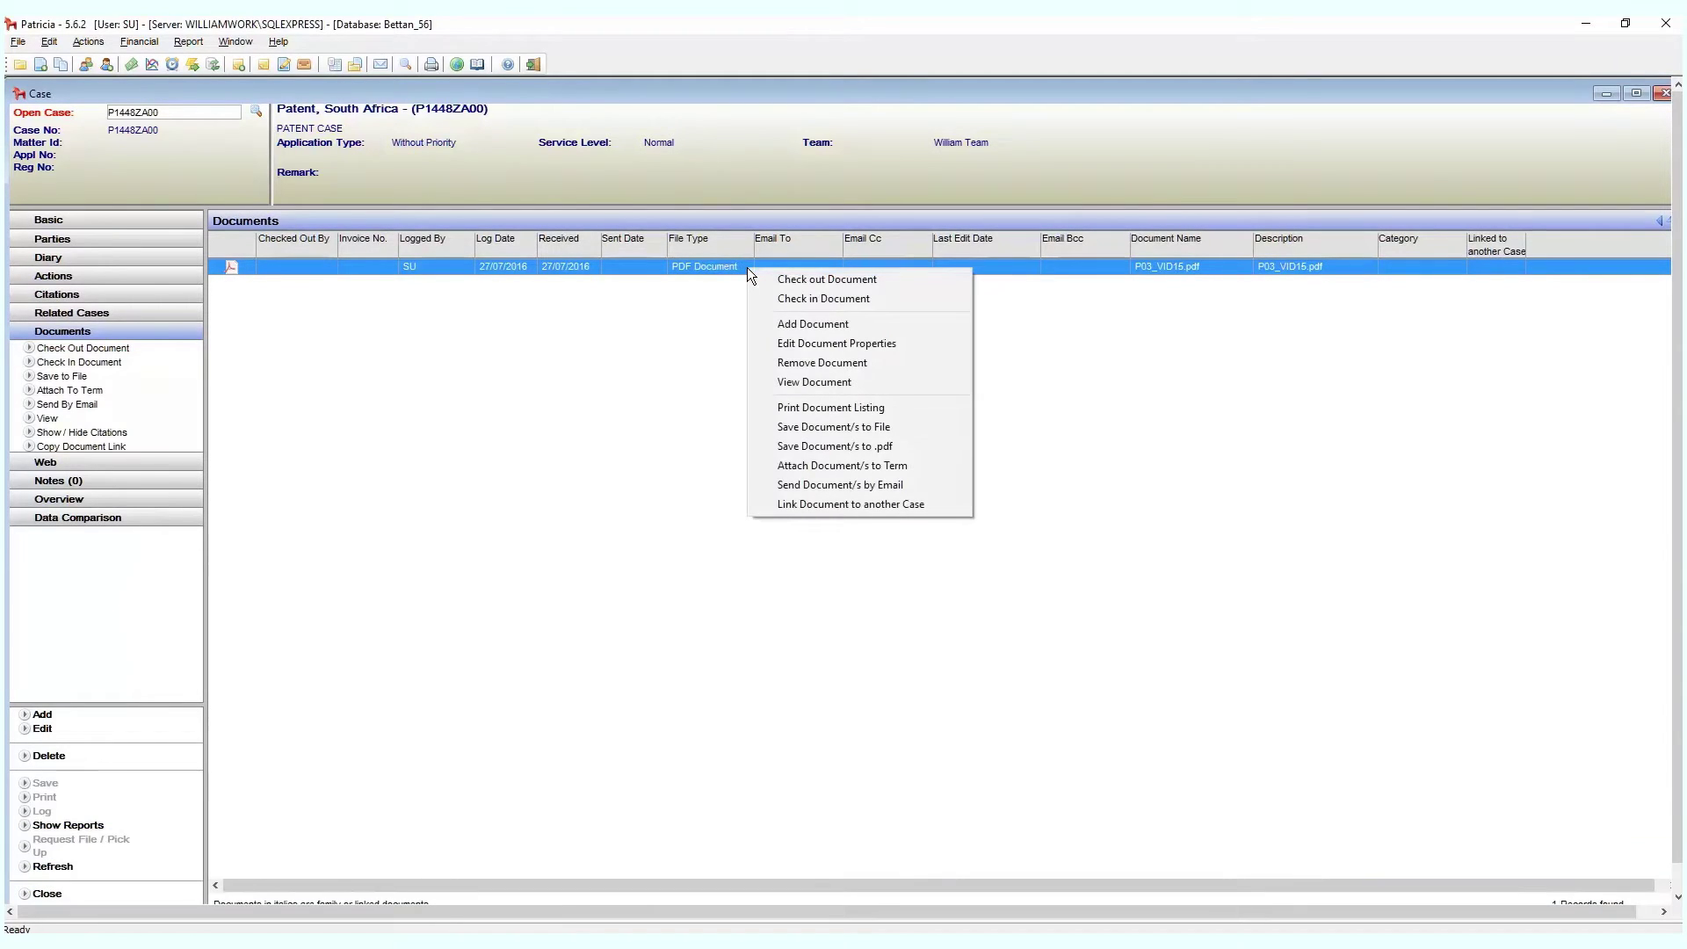
{"action": "left_click", "coordinate": [903, 478]}
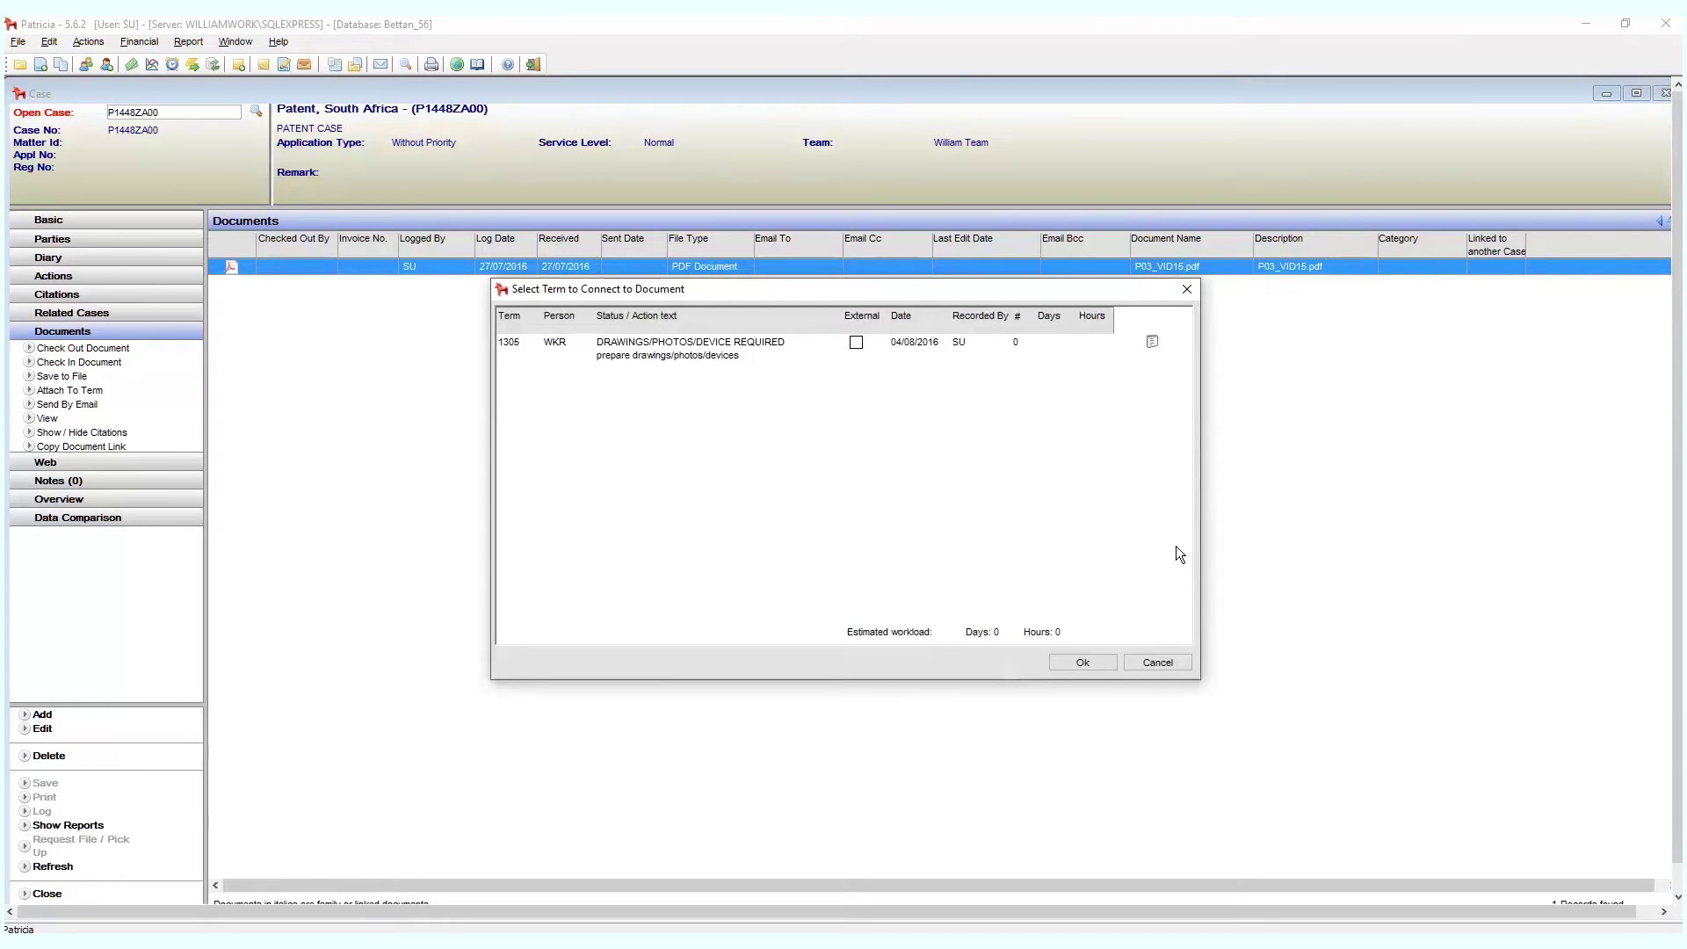
{"action": "left_click", "coordinate": [788, 364]}
{"action": "double_click", "coordinate": [748, 360]}
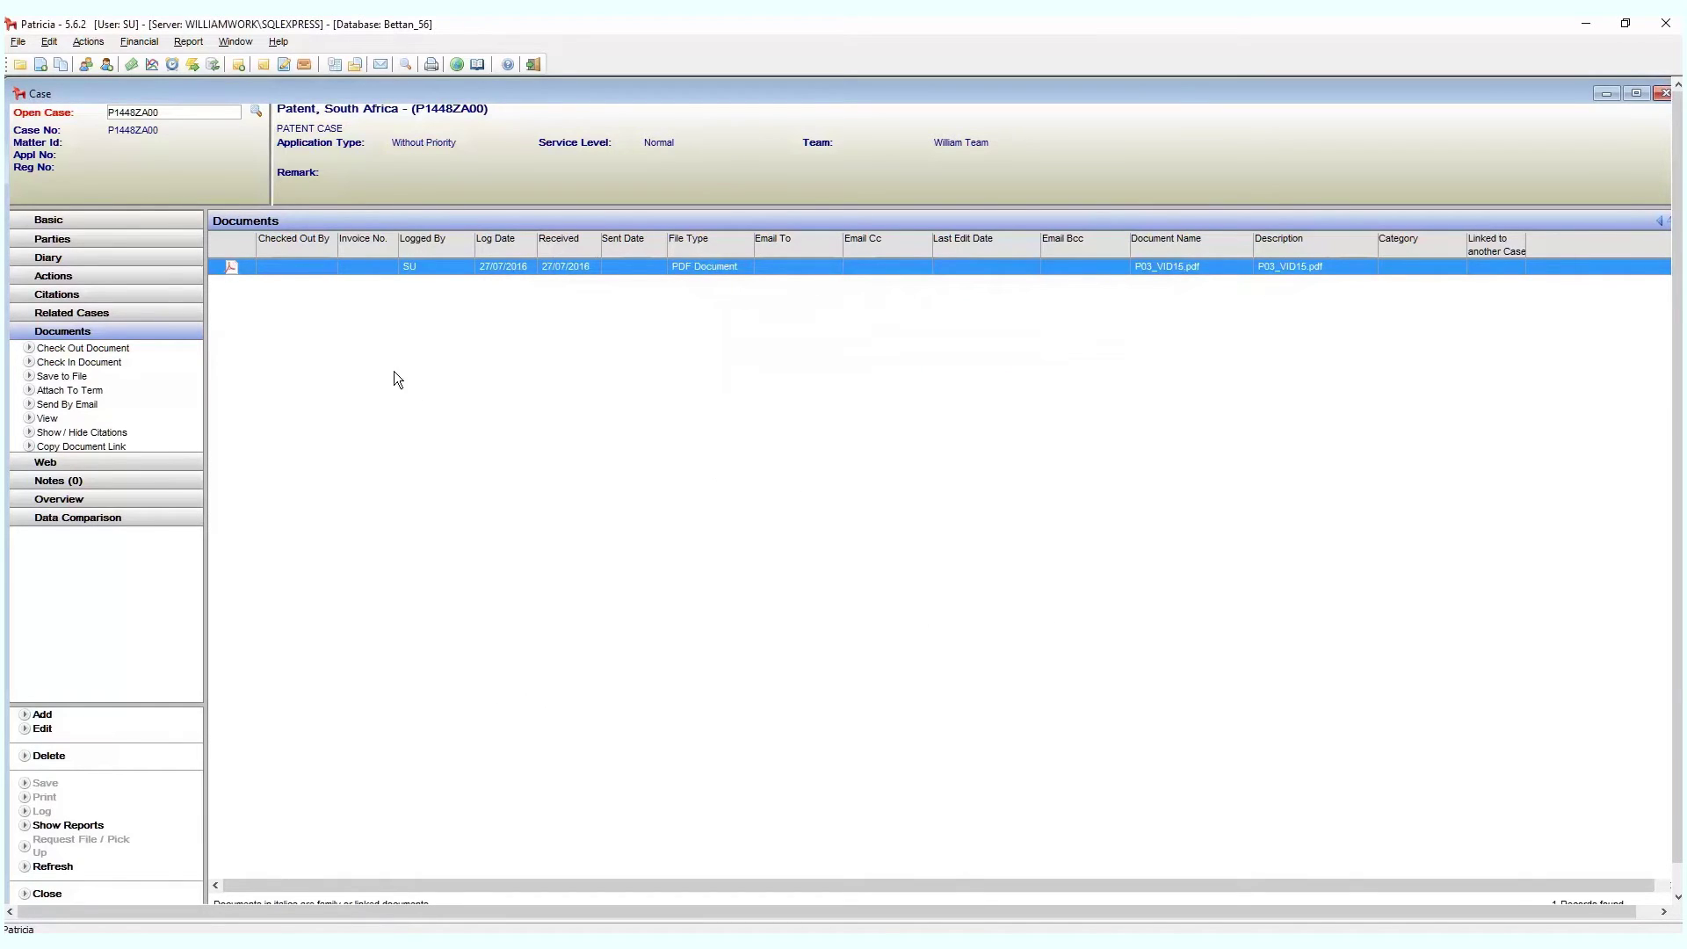
List the documents connected to term 1305 in the case's actions and view the attached P03_VID15 PDF
{"action": "left_click", "coordinate": [172, 276]}
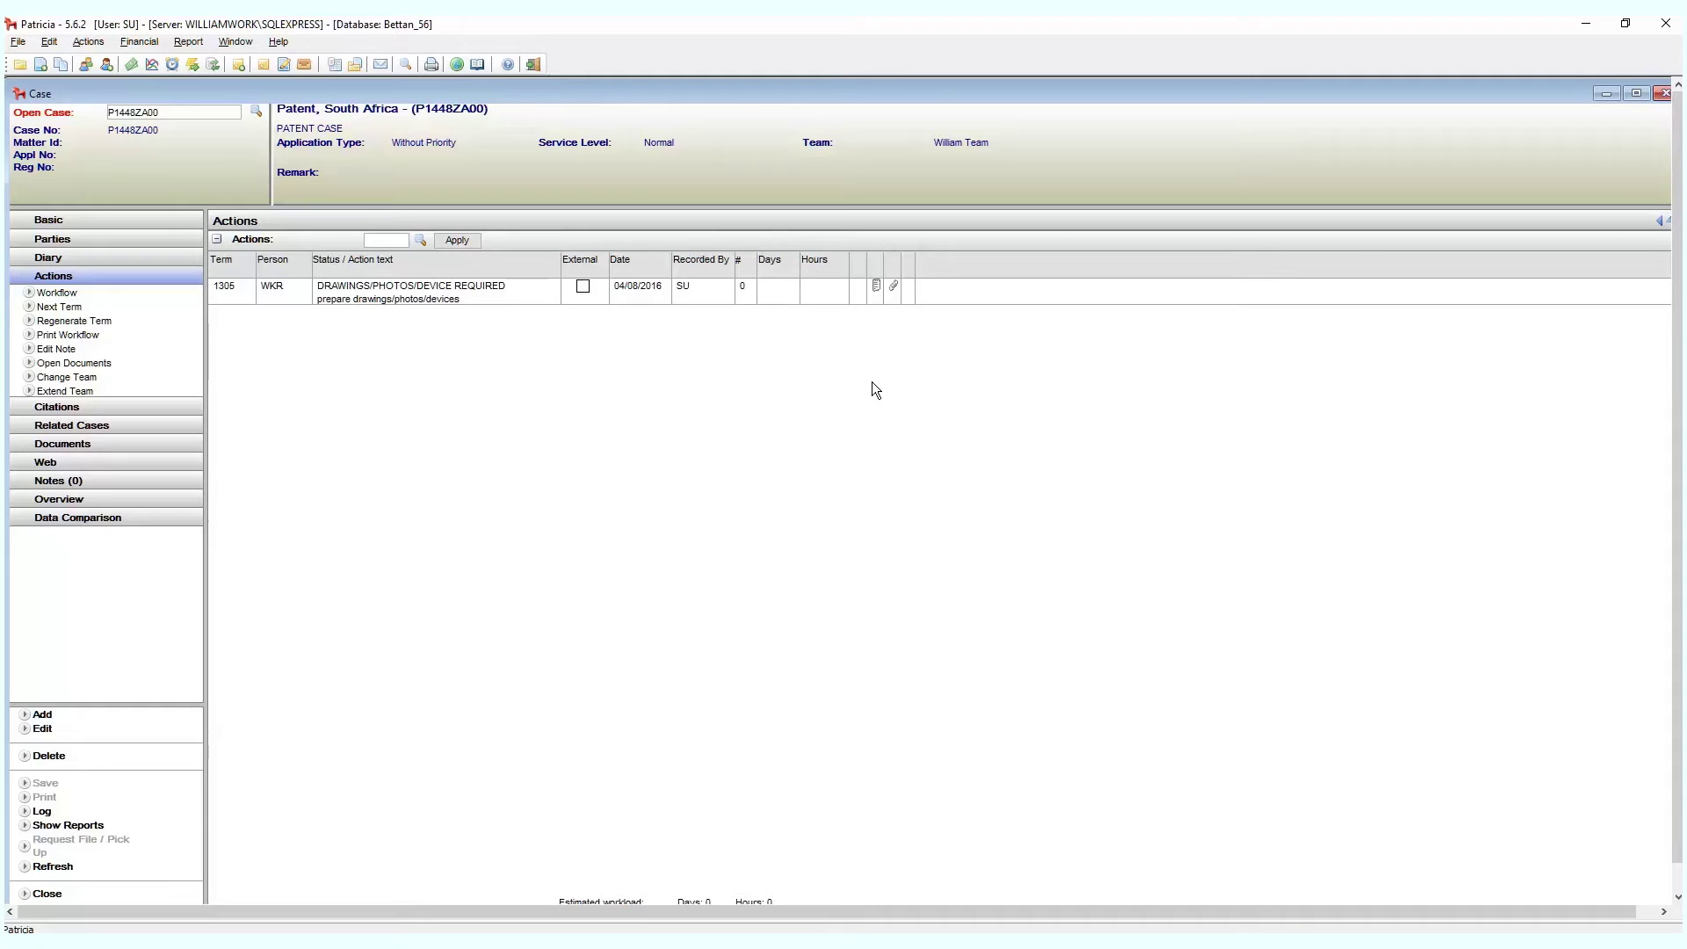
{"action": "left_click", "coordinate": [895, 286]}
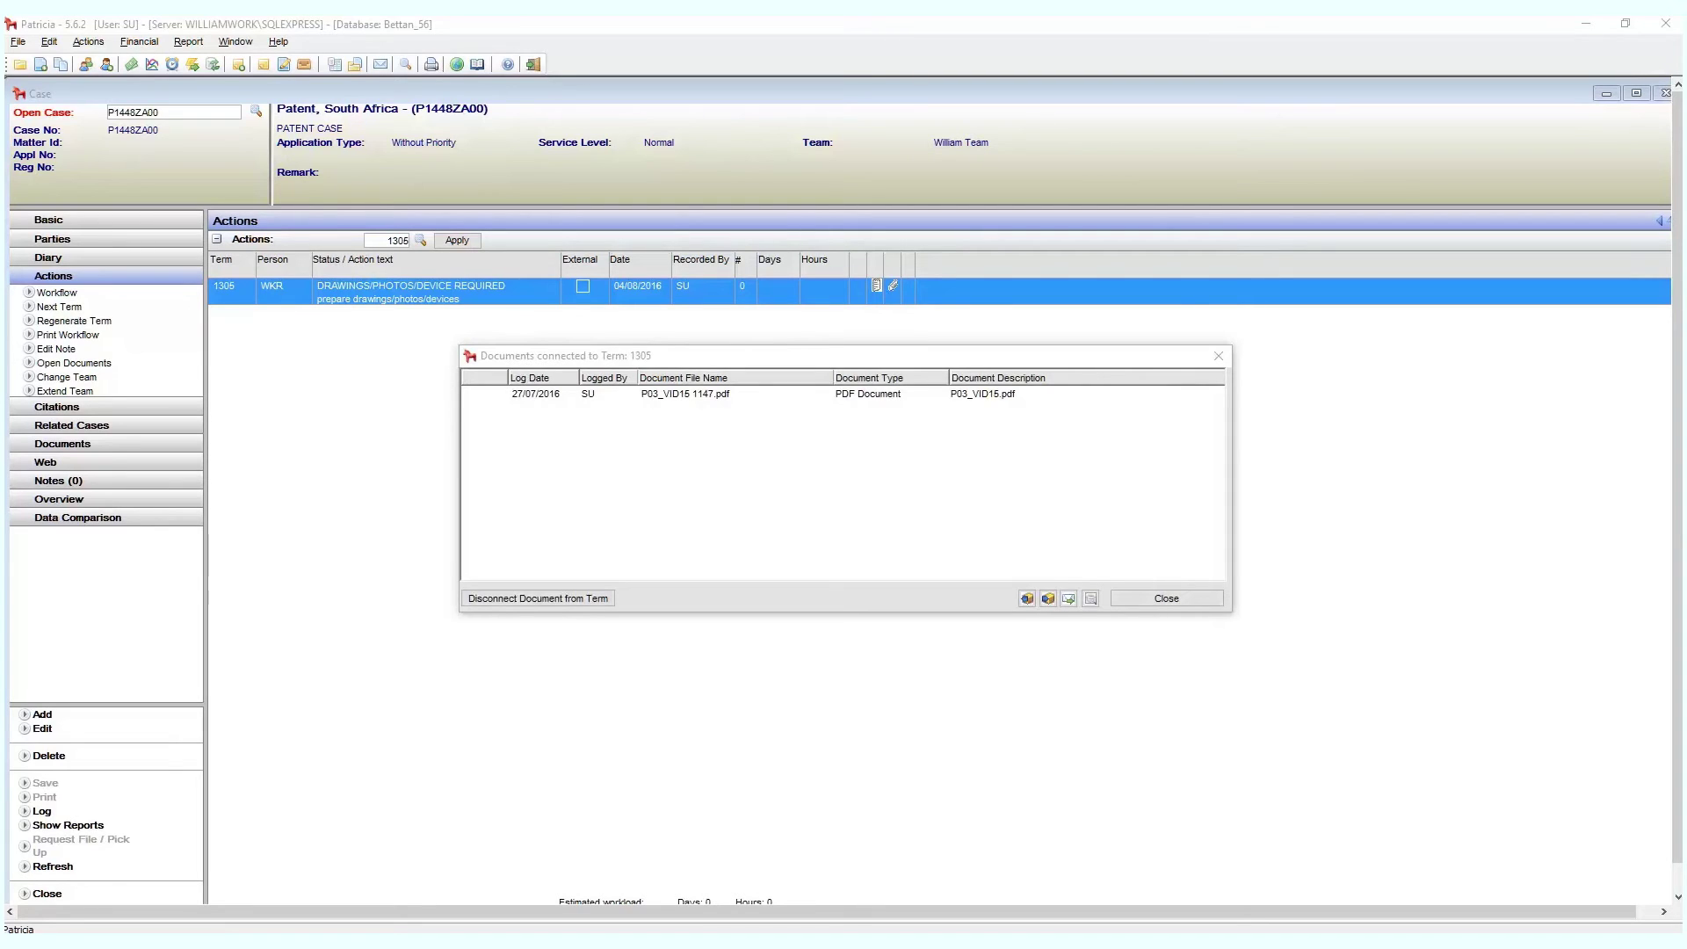
{"action": "left_click", "coordinate": [863, 395]}
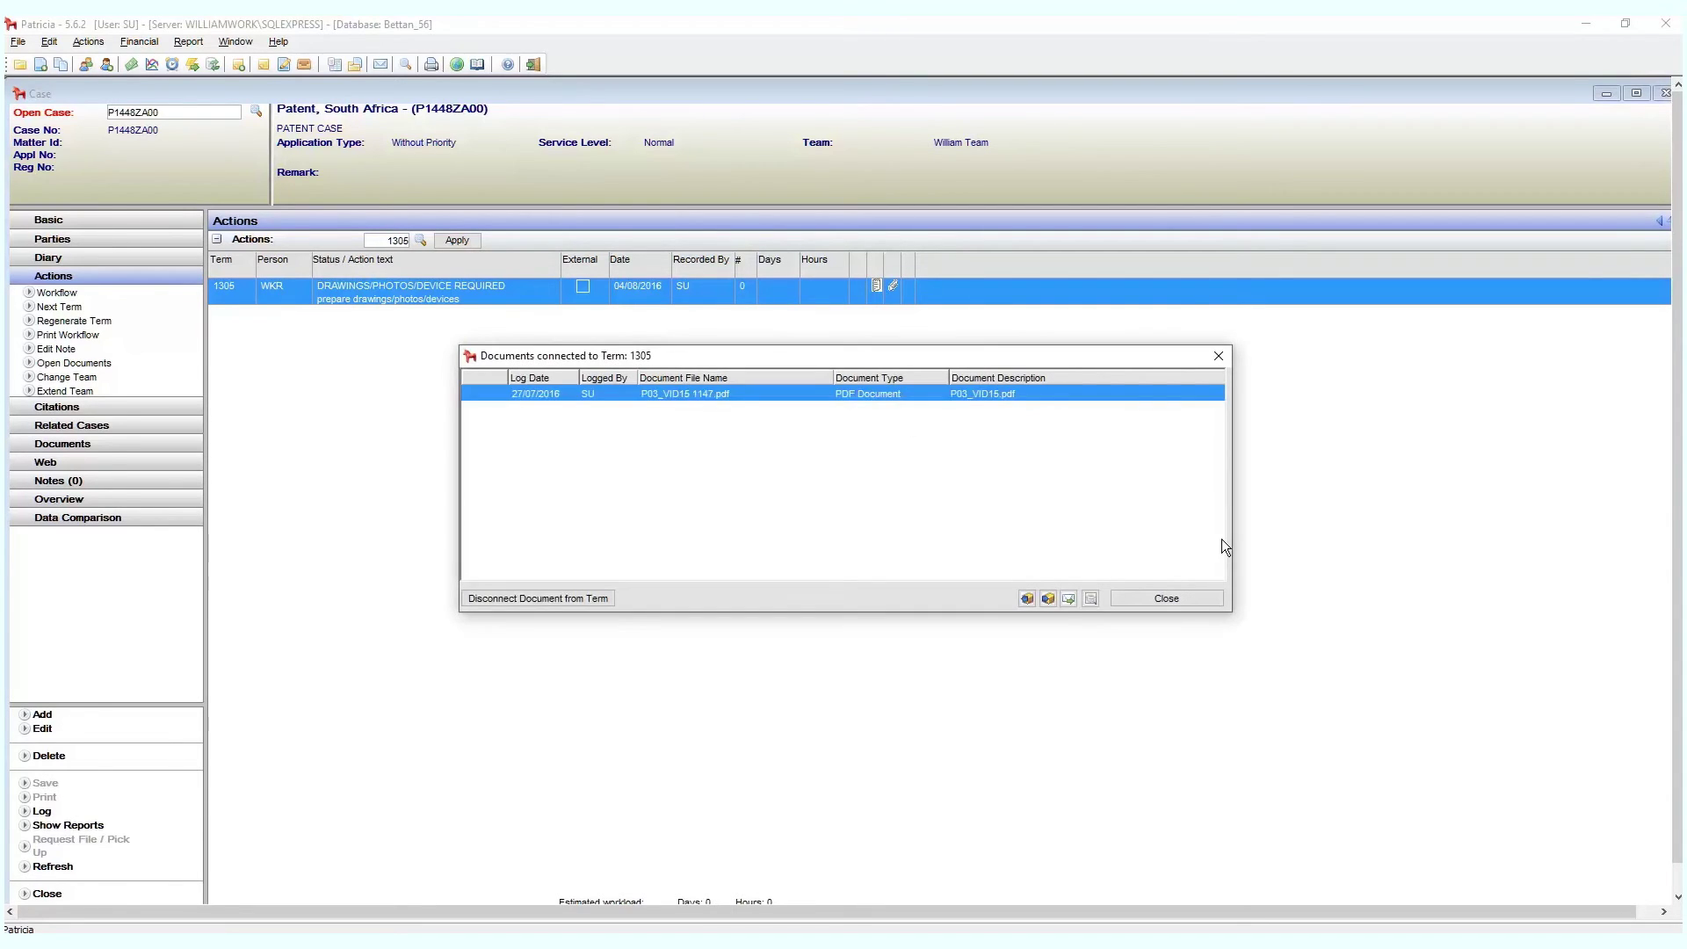
{"action": "left_click", "coordinate": [1090, 598]}
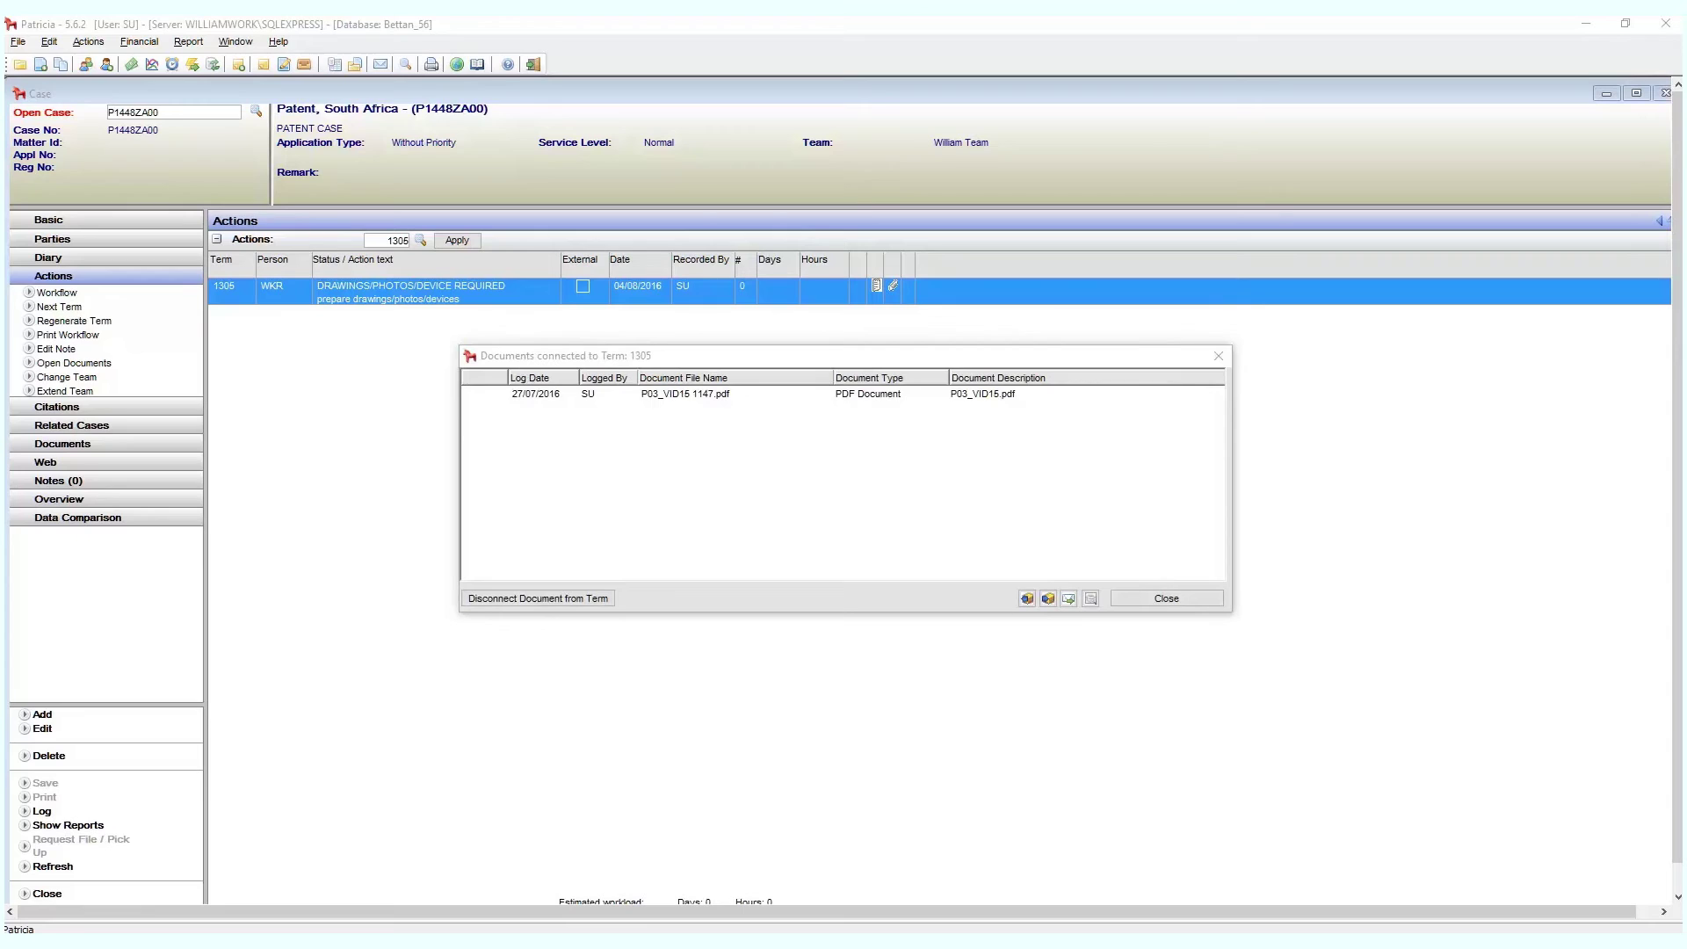